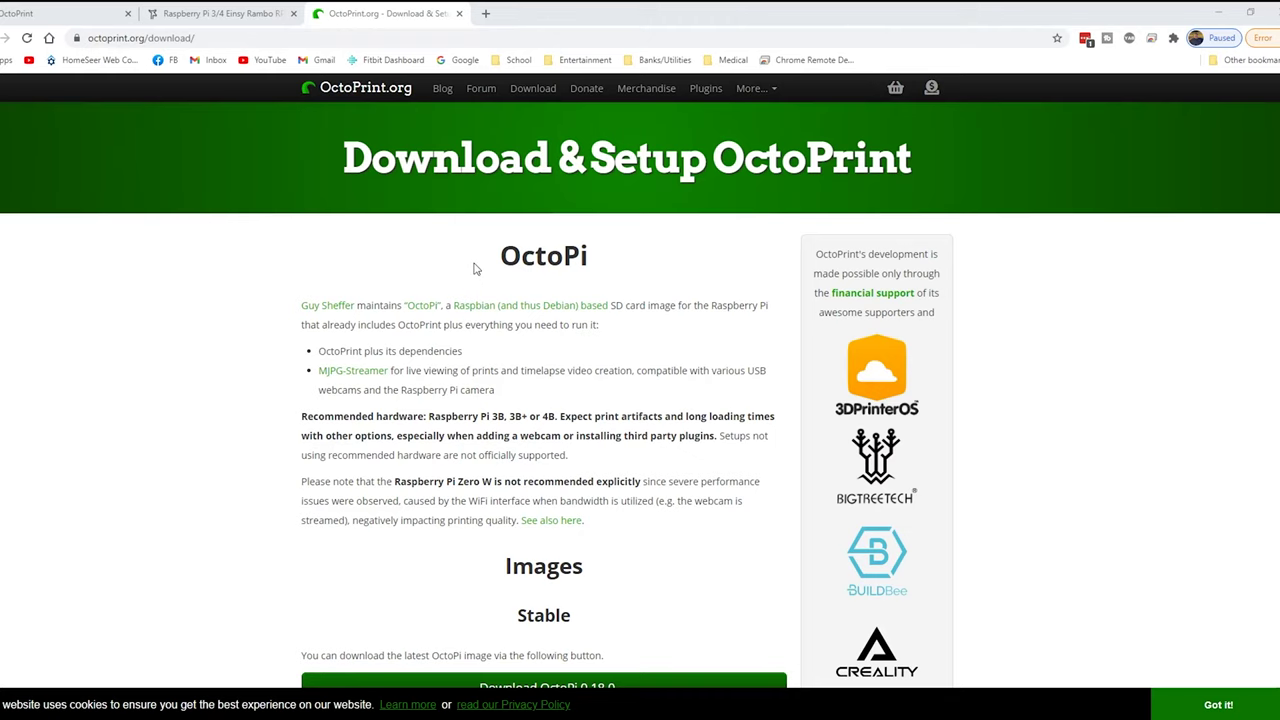
{"action": "scroll", "coordinate": [476, 268], "scroll_direction": "down", "scroll_amount": 2}
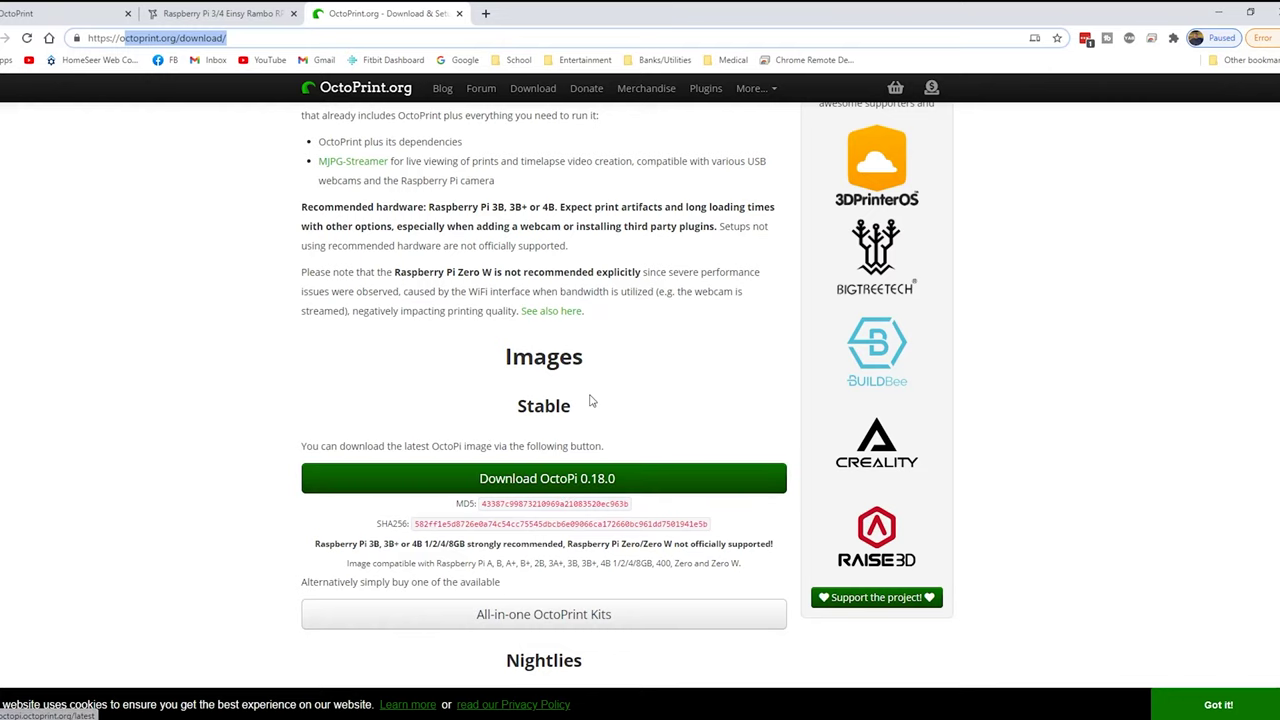
{"action": "scroll", "coordinate": [590, 402], "scroll_direction": "down", "scroll_amount": 2}
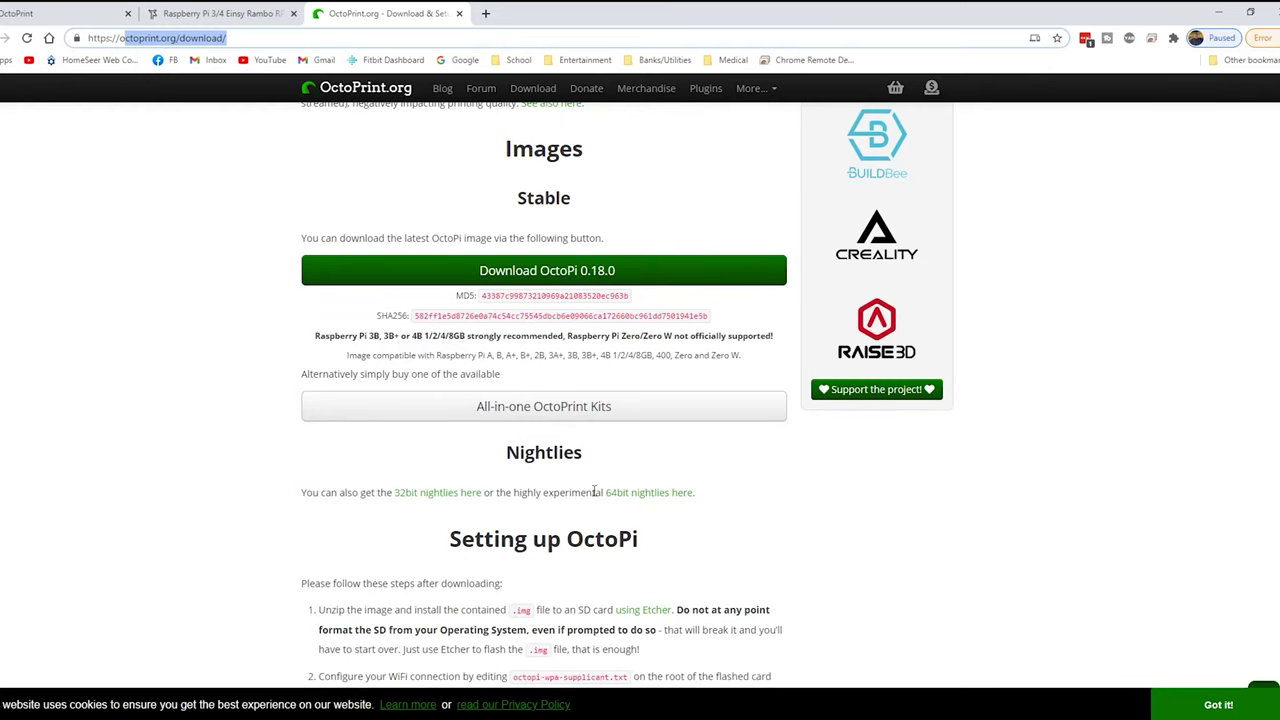
{"action": "scroll", "coordinate": [597, 491], "scroll_direction": "down", "scroll_amount": 2}
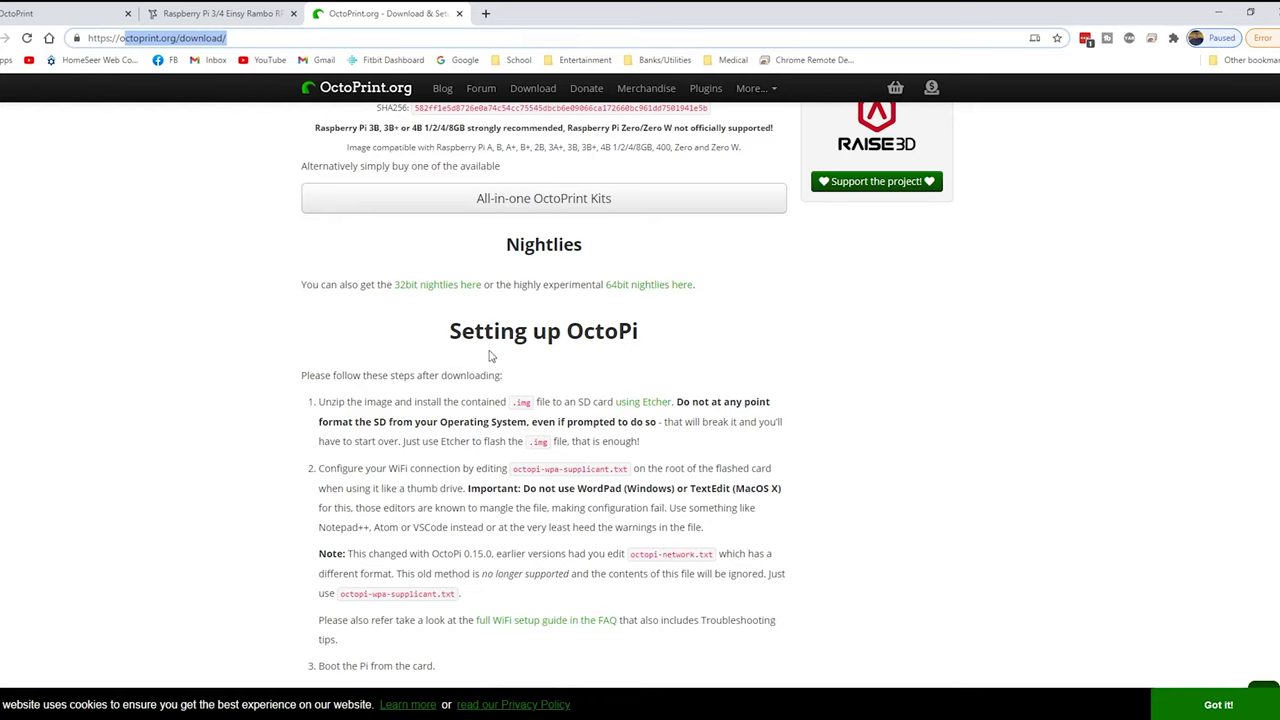
{"action": "scroll", "coordinate": [493, 361], "scroll_direction": "down", "scroll_amount": 2}
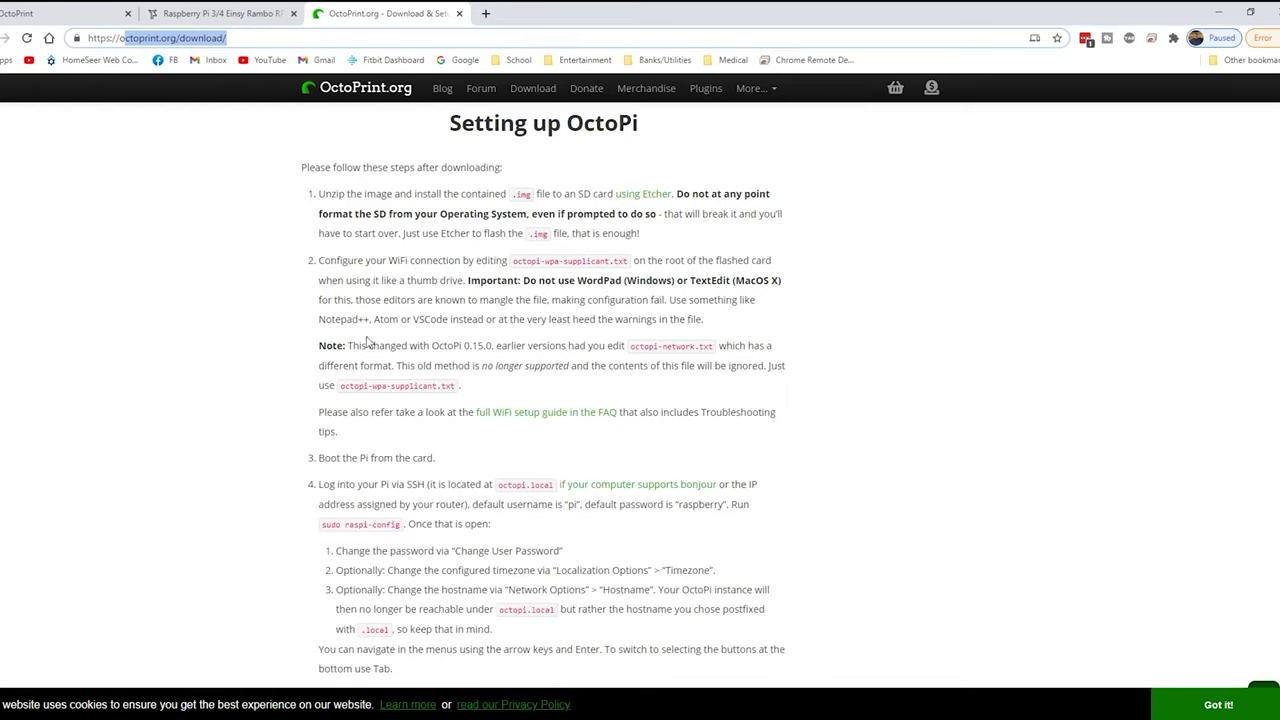
{"action": "left_click_drag", "start_coordinate": [485, 391], "coordinate": [360, 391]}
{"action": "left_click", "coordinate": [541, 372]}
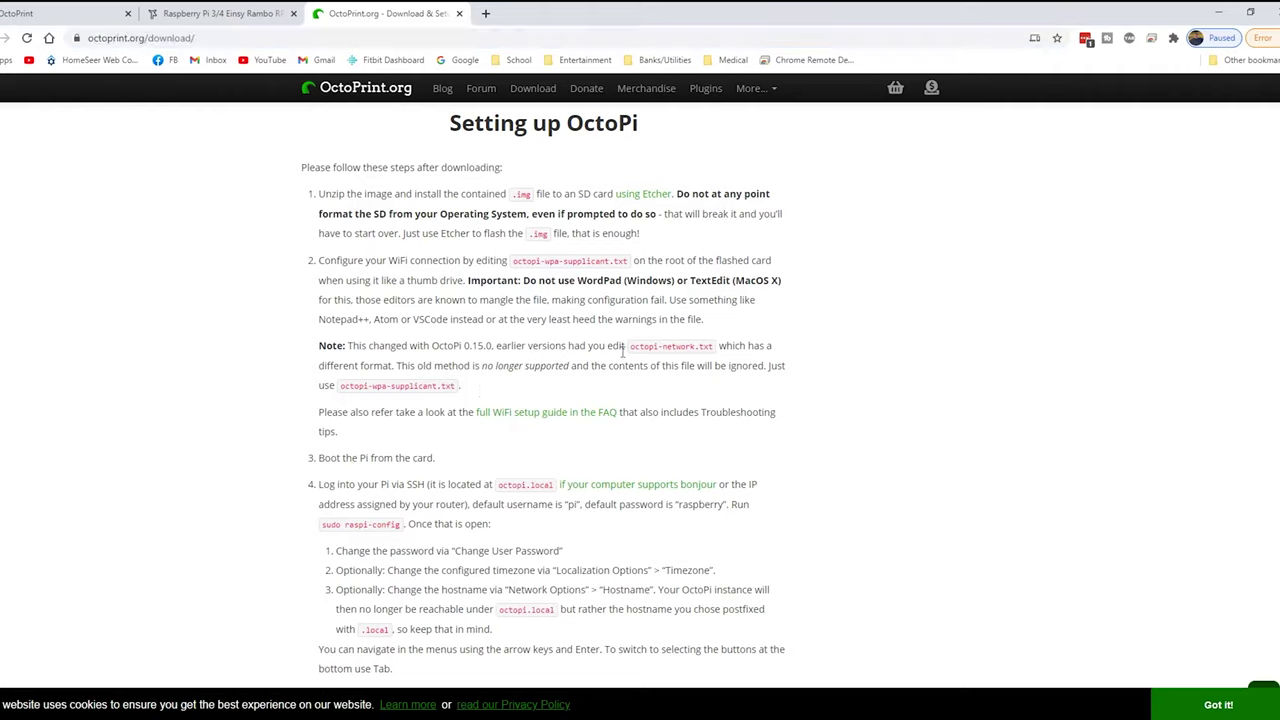
{"action": "left_click_drag", "start_coordinate": [622, 350], "coordinate": [716, 355]}
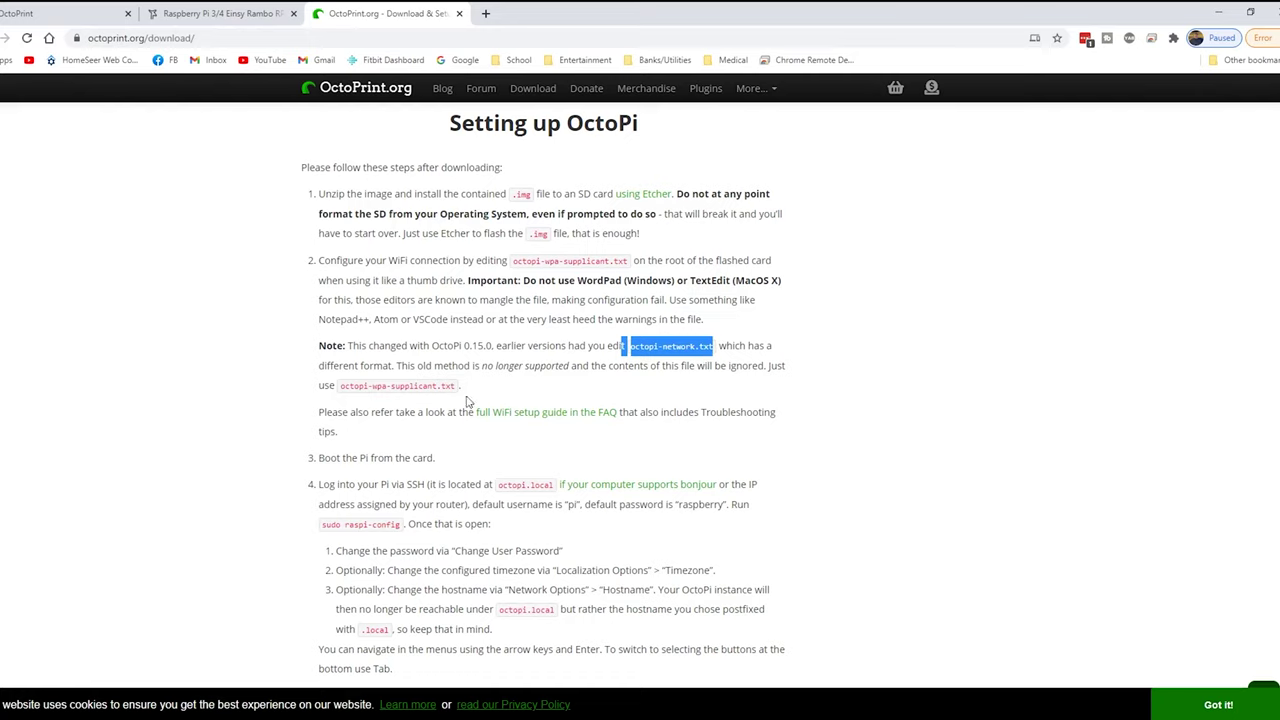
{"action": "left_click_drag", "start_coordinate": [460, 388], "coordinate": [325, 385]}
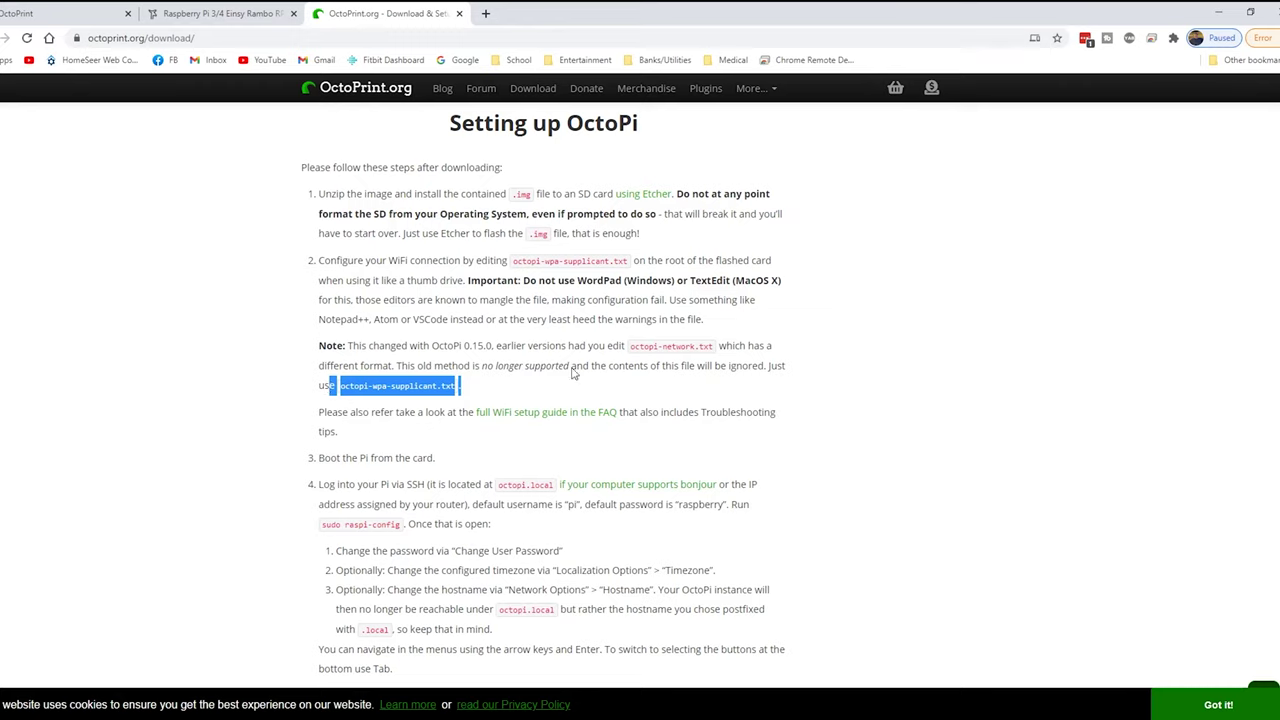
{"action": "left_click", "coordinate": [508, 396]}
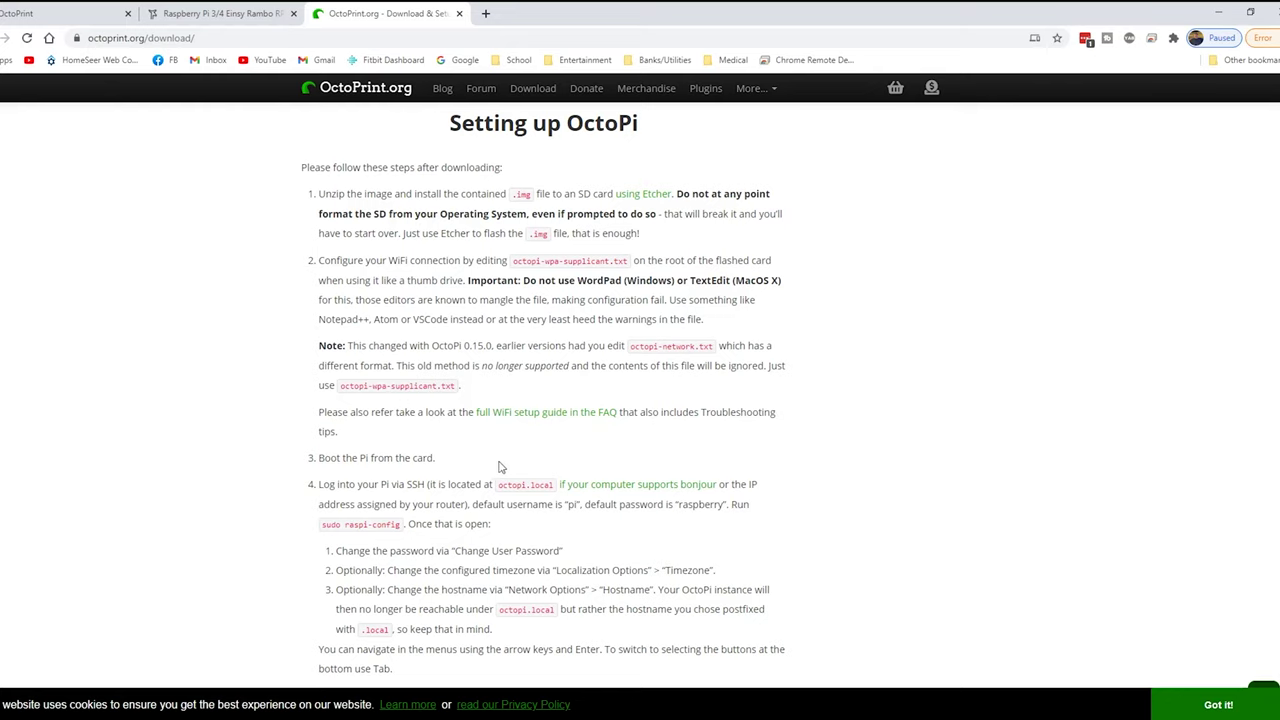
{"action": "scroll", "coordinate": [508, 465], "scroll_direction": "down", "scroll_amount": 3}
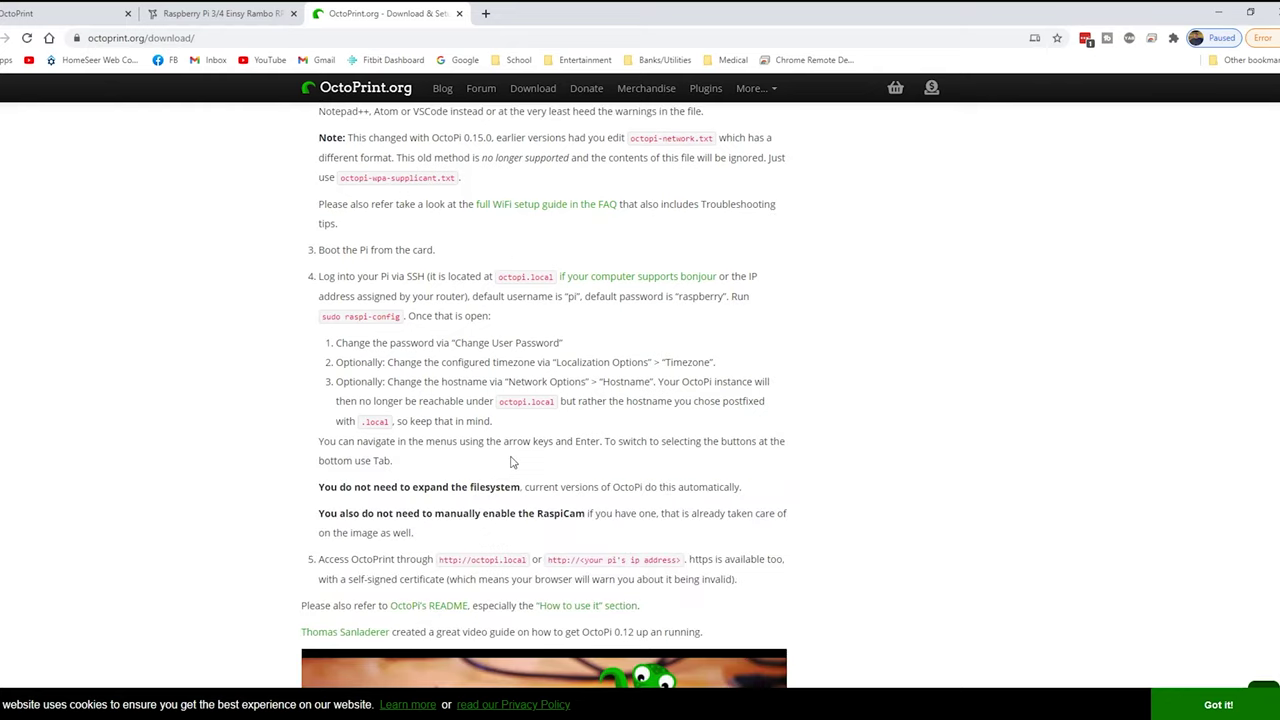
{"action": "scroll", "coordinate": [510, 462], "scroll_direction": "down", "scroll_amount": 2}
{"action": "scroll", "coordinate": [508, 461], "scroll_direction": "up", "scroll_amount": 3}
Step: Scroll the Zaribo Einsy Rambo tutorial to its wiring photos (purple ground, blue 5v +)
{"action": "left_click", "coordinate": [252, 15]}
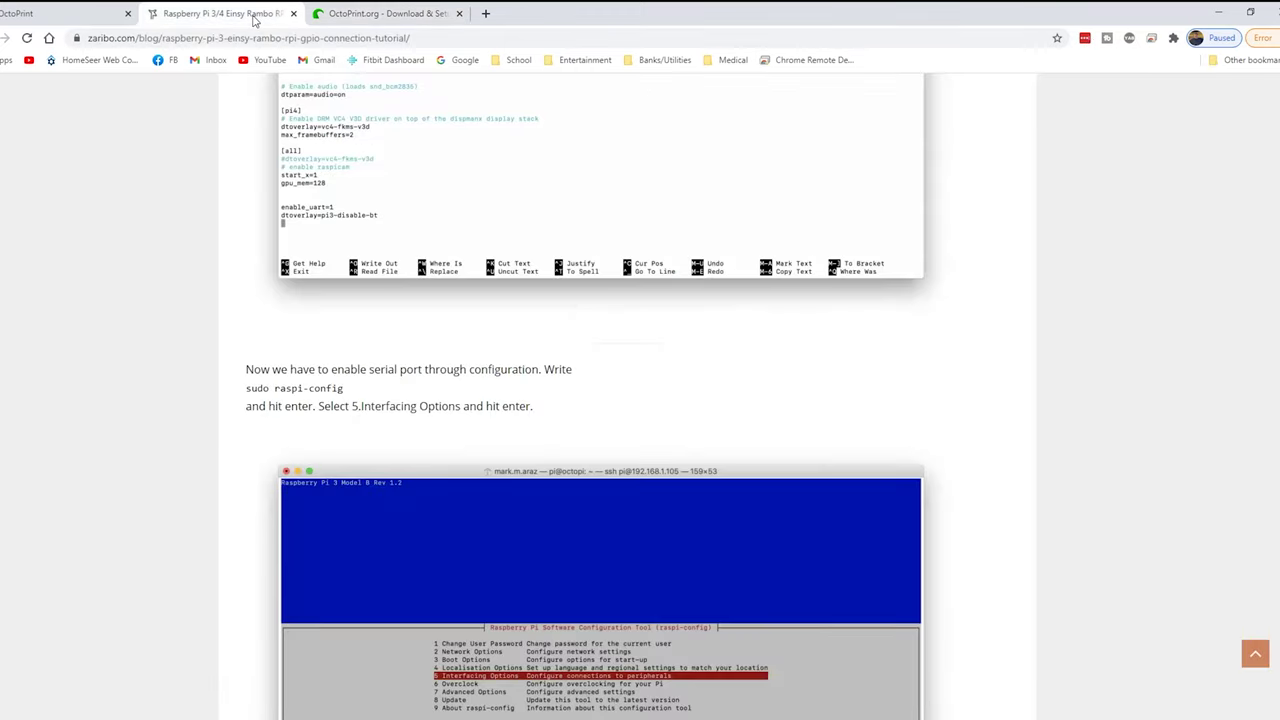
{"action": "scroll", "coordinate": [285, 365], "scroll_direction": "up", "scroll_amount": 5}
{"action": "scroll", "coordinate": [285, 368], "scroll_direction": "up", "scroll_amount": 15}
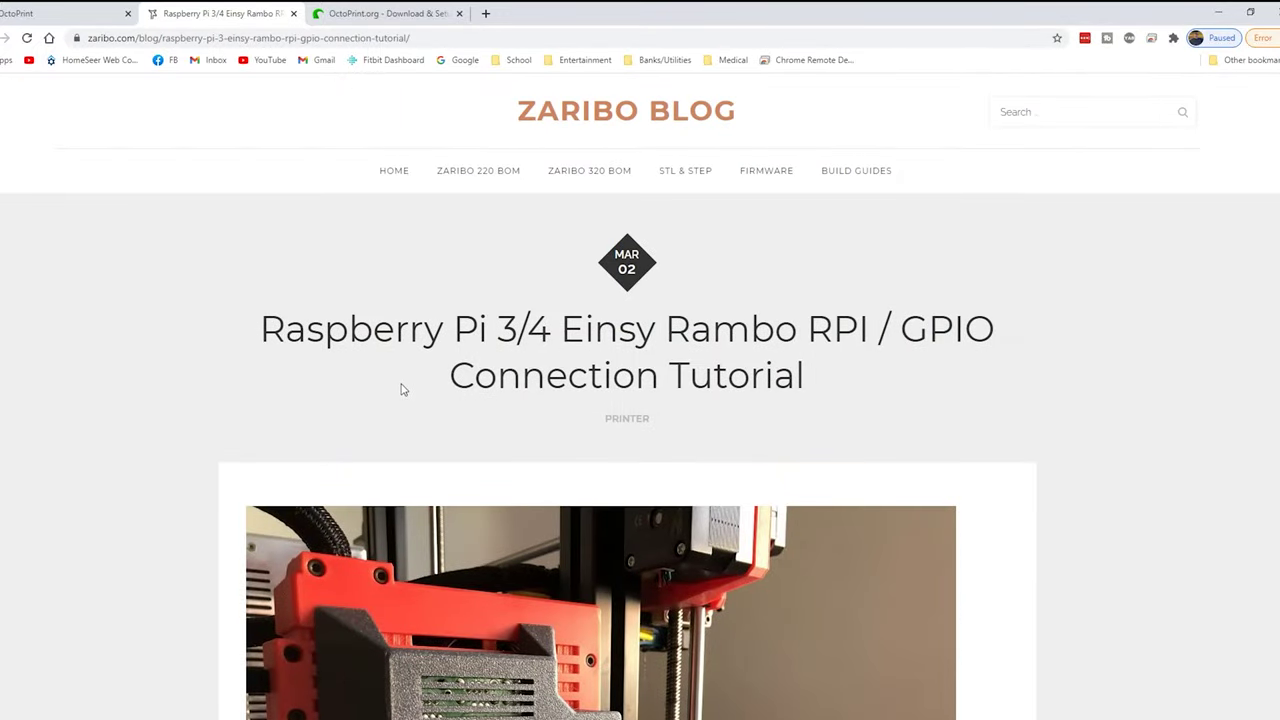
{"action": "scroll", "coordinate": [402, 390], "scroll_direction": "down", "scroll_amount": 2}
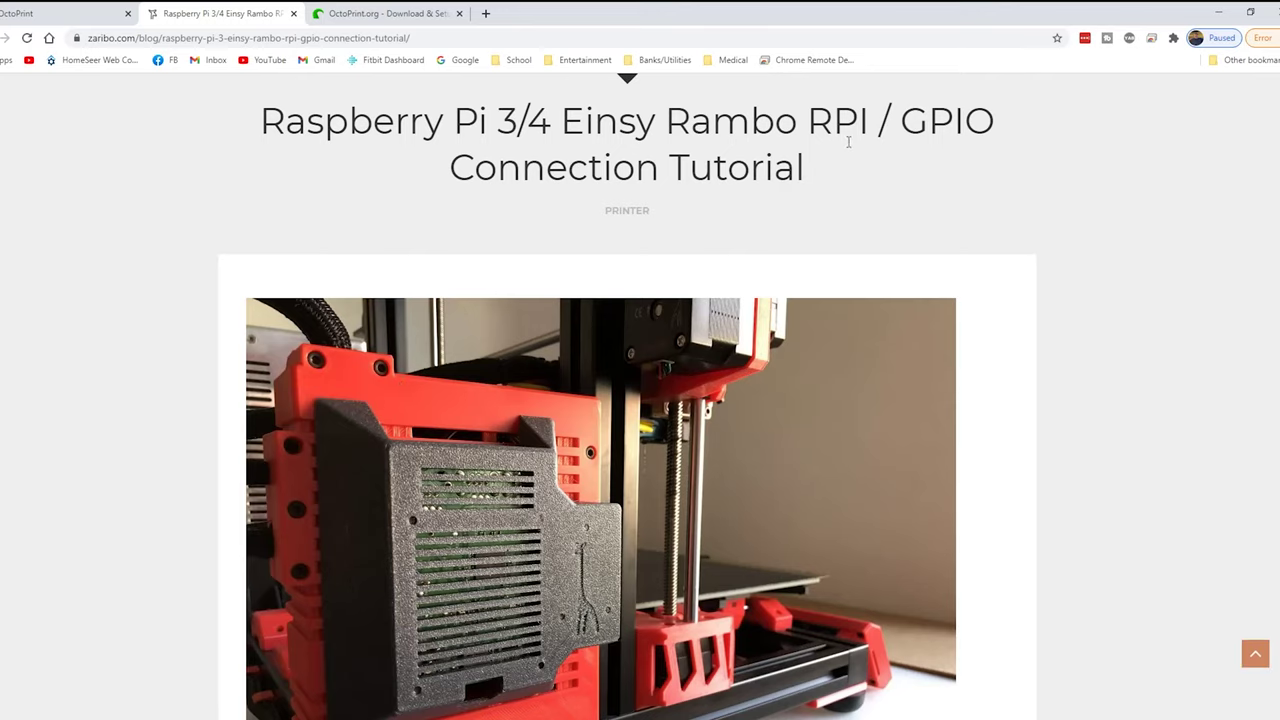
{"action": "scroll", "coordinate": [866, 169], "scroll_direction": "down", "scroll_amount": 4}
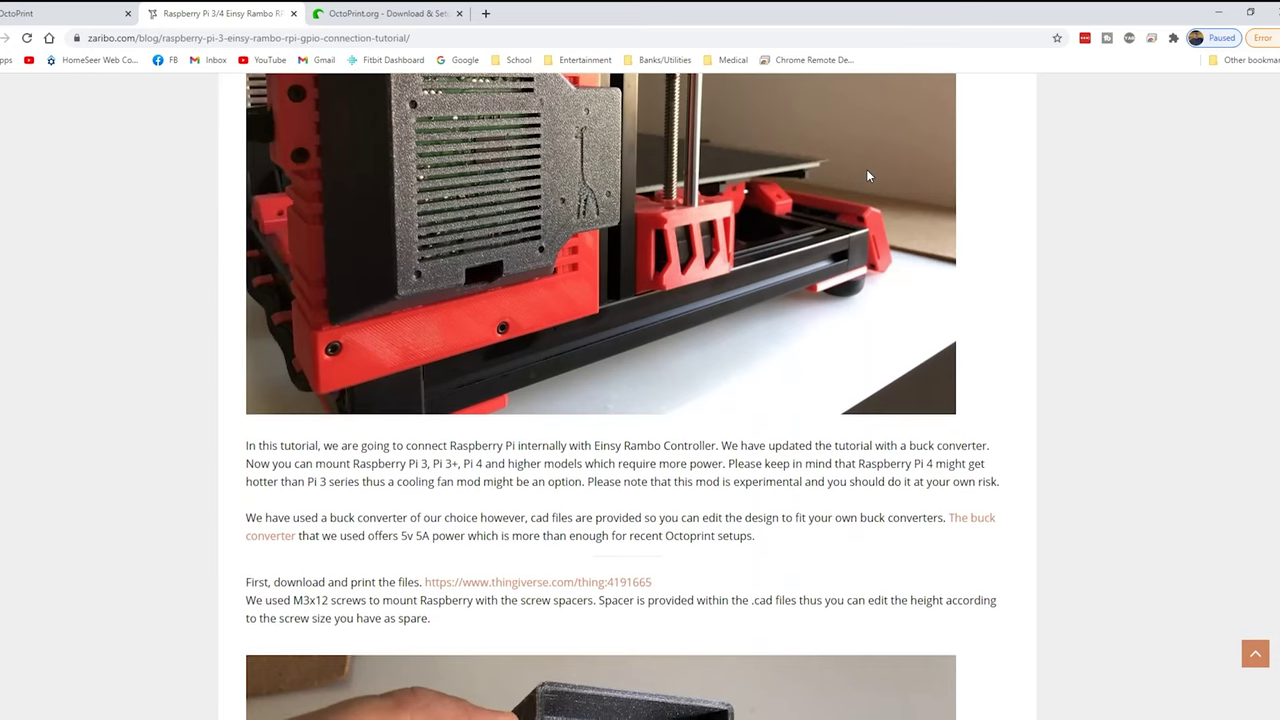
{"action": "scroll", "coordinate": [742, 233], "scroll_direction": "down", "scroll_amount": 2}
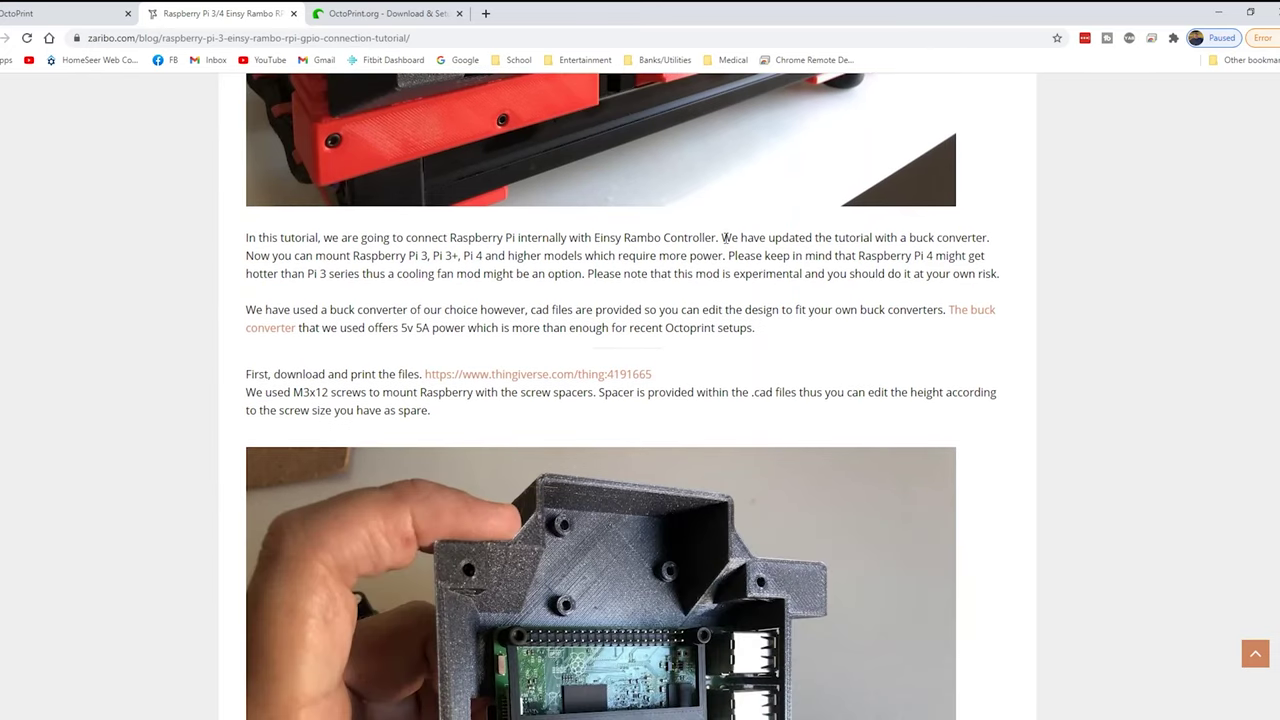
{"action": "scroll", "coordinate": [725, 240], "scroll_direction": "down", "scroll_amount": 2}
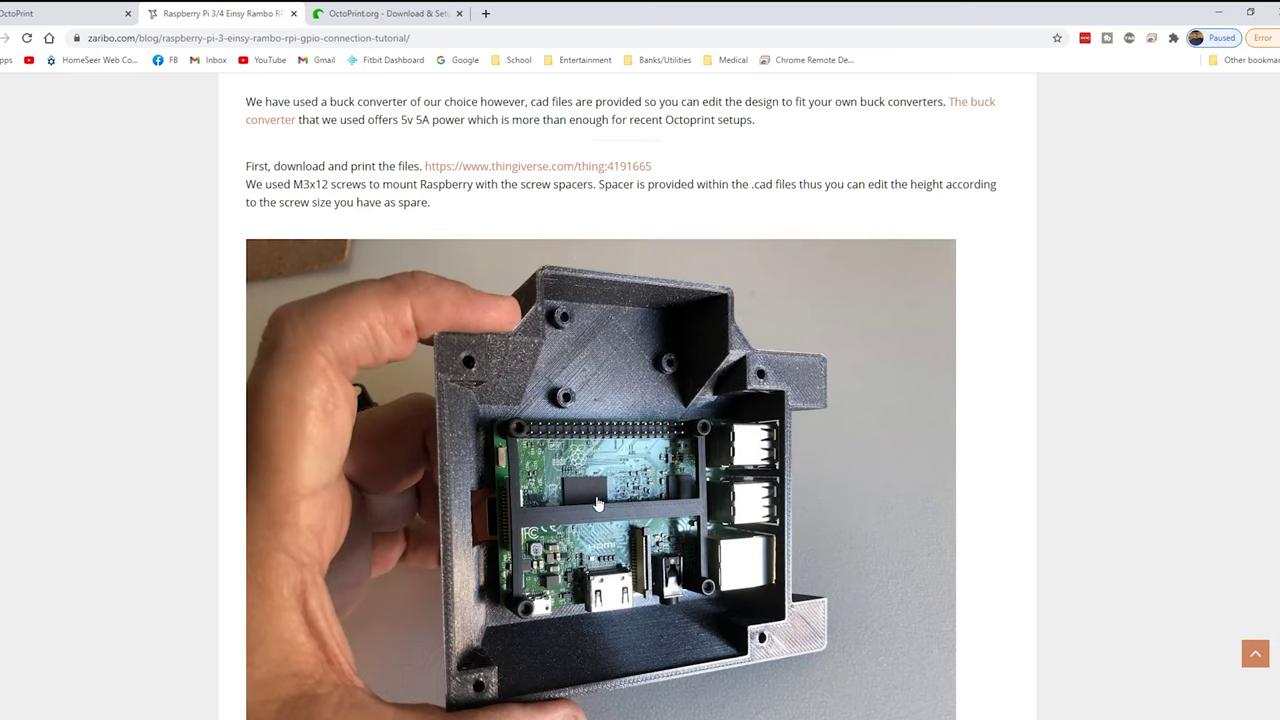
{"action": "scroll", "coordinate": [600, 500], "scroll_direction": "down", "scroll_amount": 4}
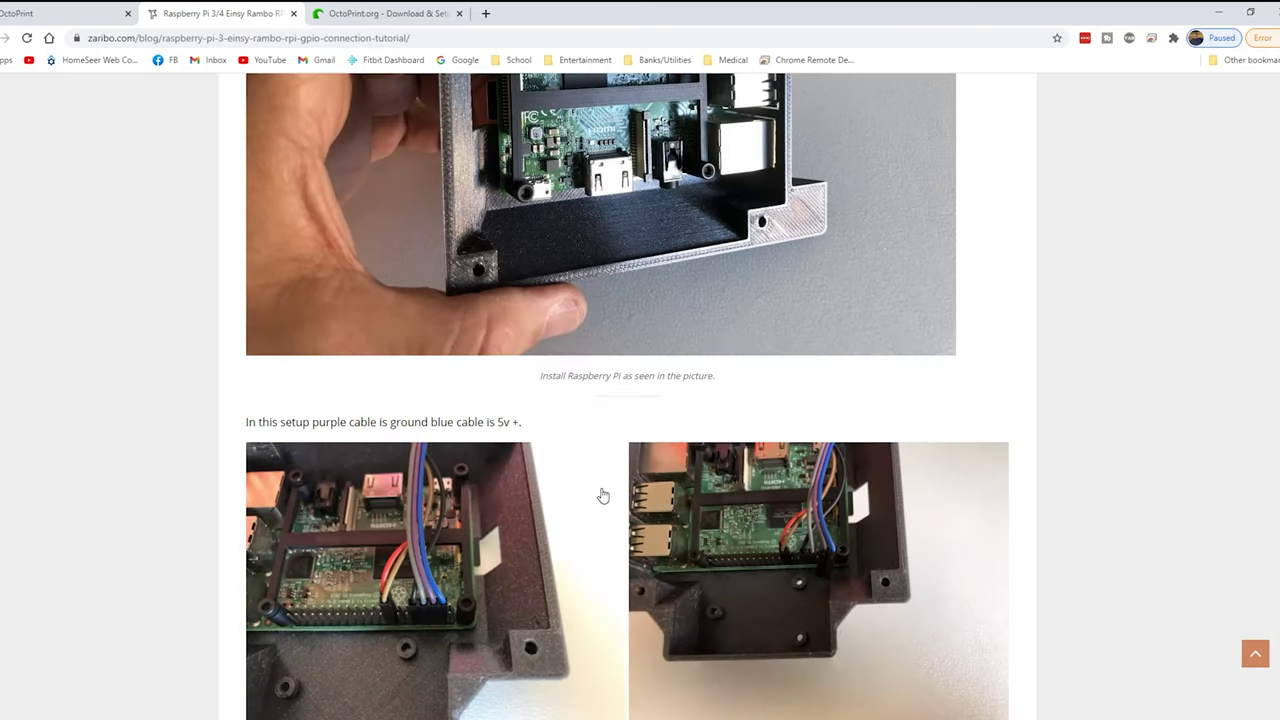
{"action": "scroll", "coordinate": [600, 489], "scroll_direction": "down", "scroll_amount": 2}
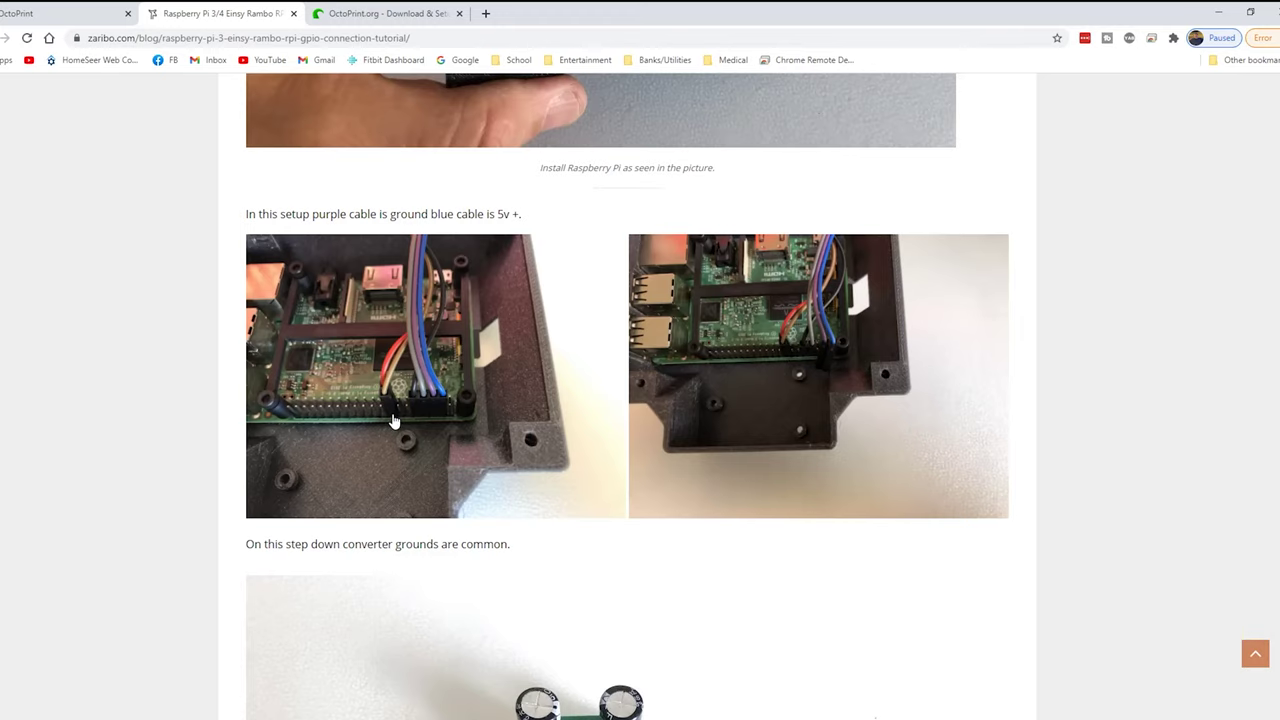
{"action": "scroll", "coordinate": [469, 479], "scroll_direction": "down", "scroll_amount": 4}
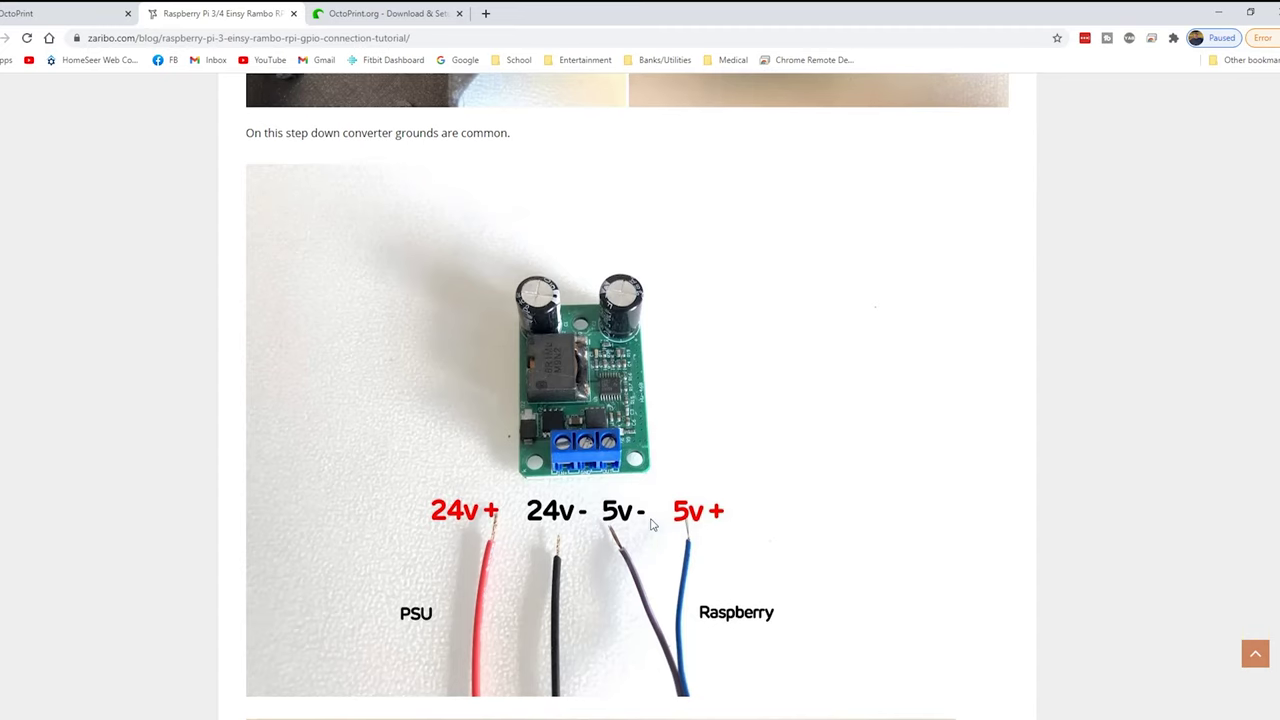
{"action": "scroll", "coordinate": [660, 518], "scroll_direction": "up", "scroll_amount": 4}
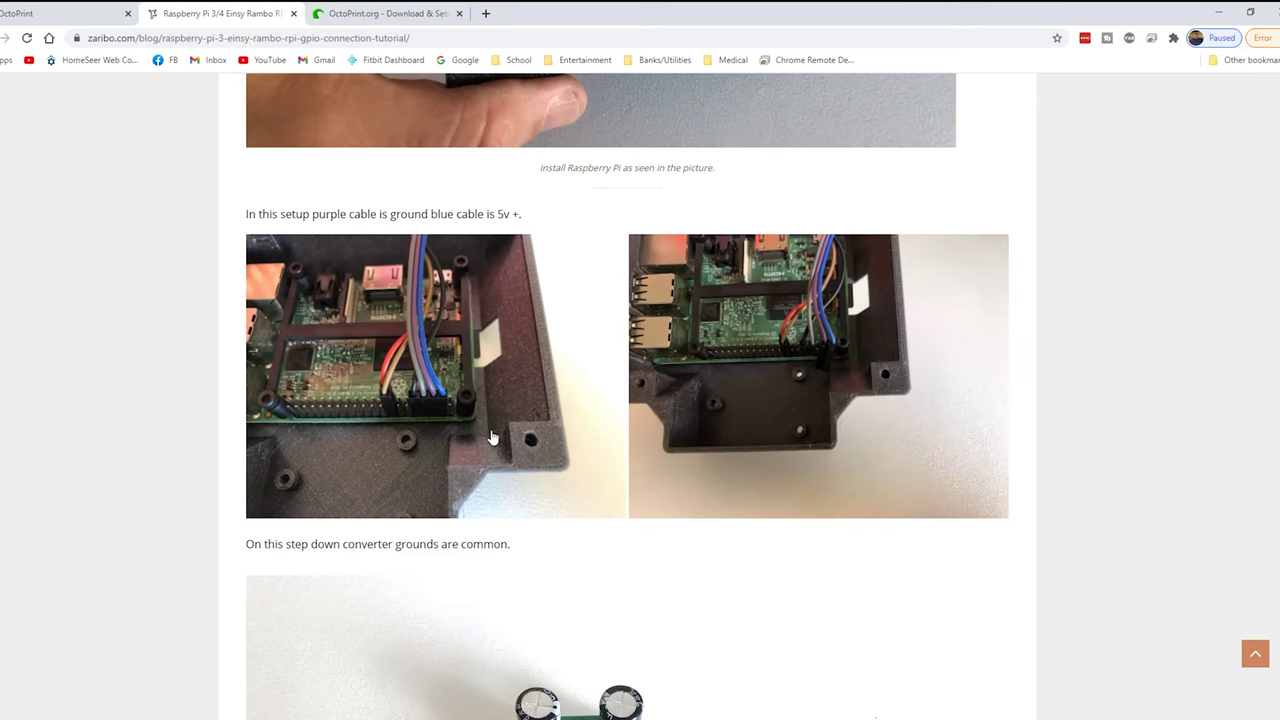
{"action": "scroll", "coordinate": [617, 519], "scroll_direction": "down", "scroll_amount": 5}
{"action": "scroll", "coordinate": [620, 521], "scroll_direction": "down", "scroll_amount": 8}
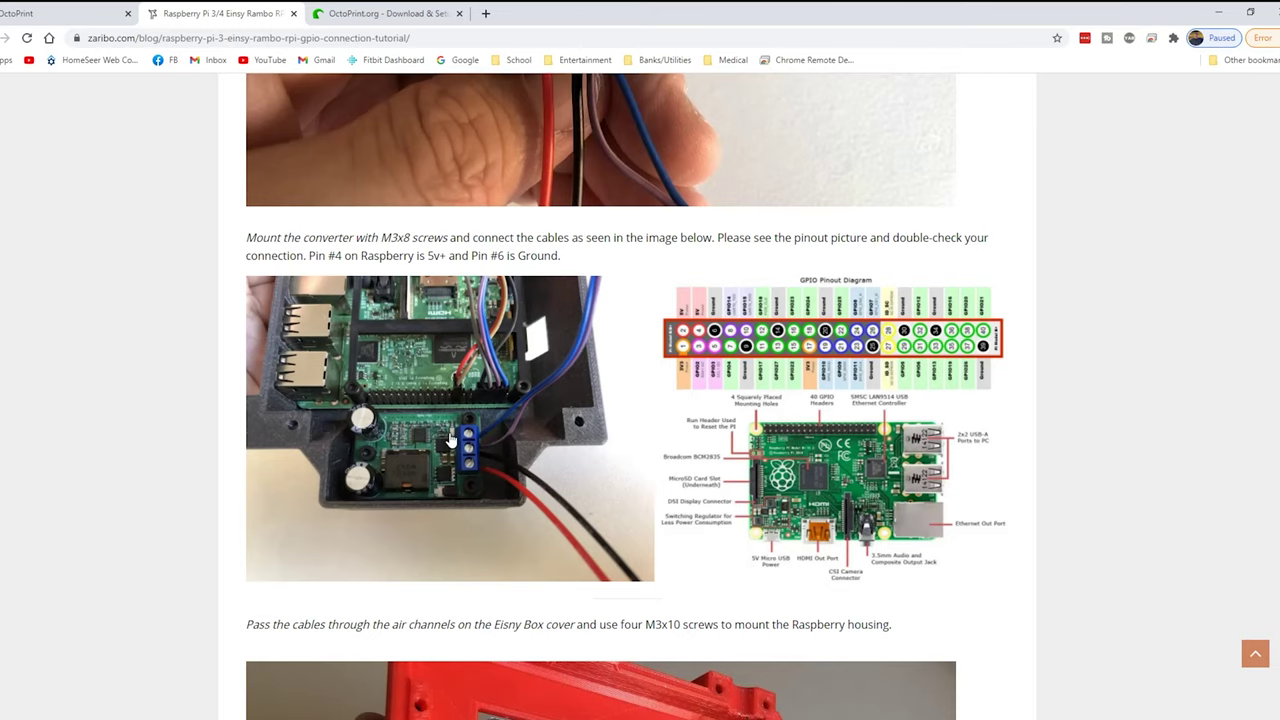
{"action": "scroll", "coordinate": [449, 437], "scroll_direction": "down", "scroll_amount": 3}
{"action": "scroll", "coordinate": [449, 437], "scroll_direction": "up", "scroll_amount": 3}
{"action": "scroll", "coordinate": [497, 397], "scroll_direction": "up", "scroll_amount": 2}
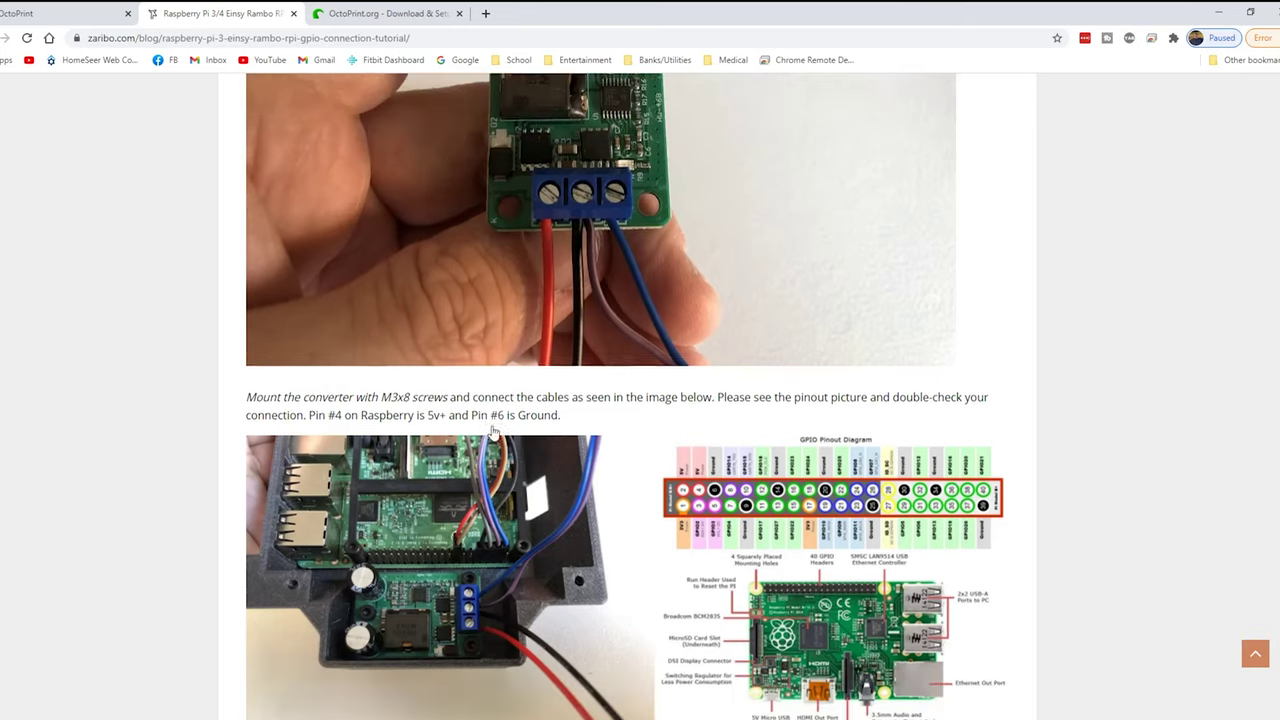
{"action": "scroll", "coordinate": [493, 428], "scroll_direction": "down", "scroll_amount": 2}
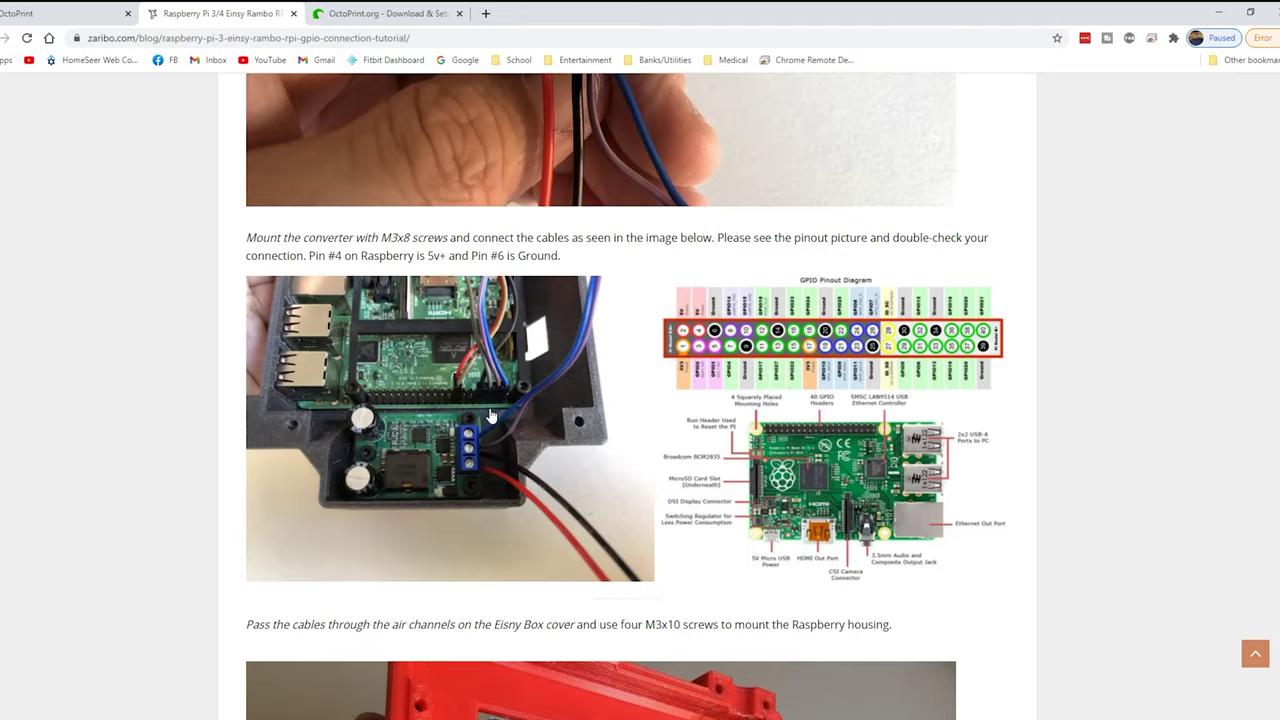
{"action": "scroll", "coordinate": [490, 415], "scroll_direction": "down", "scroll_amount": 8}
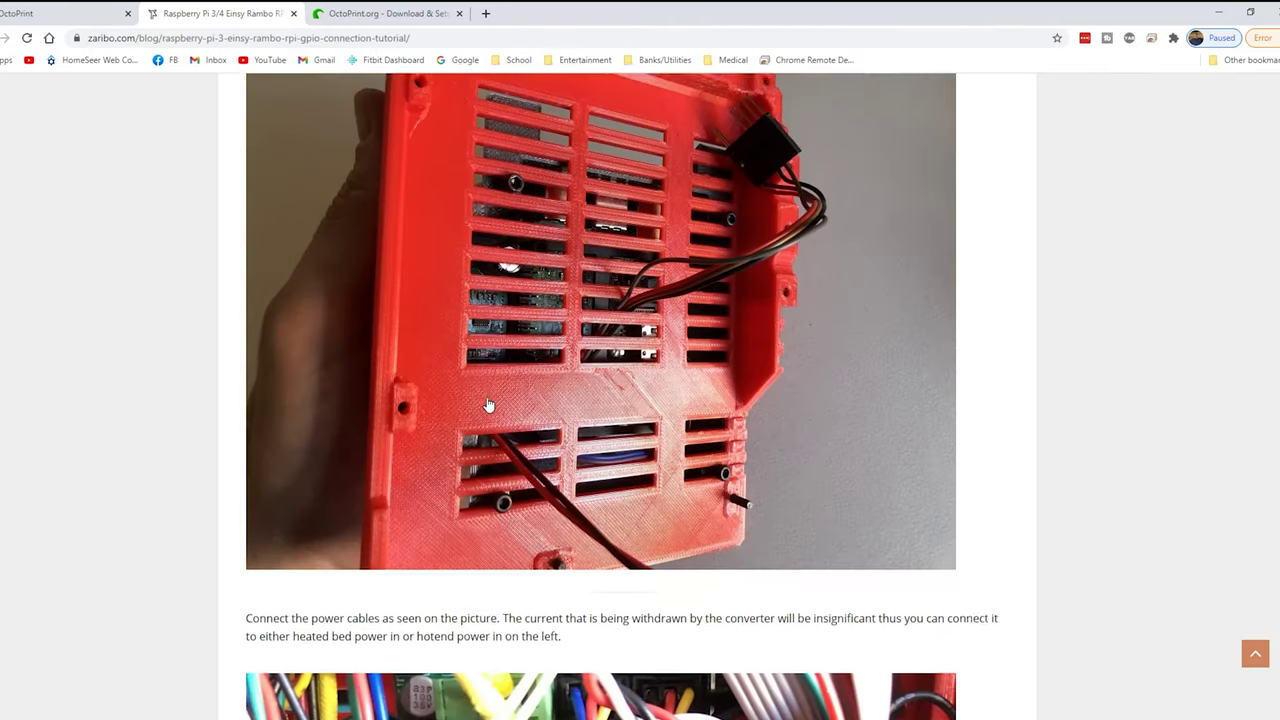
Step: Scroll the tutorial to the 'Login to Raspberry Pi through SSH' section and highlight that line
{"action": "scroll", "coordinate": [489, 405], "scroll_direction": "down", "scroll_amount": 4}
{"action": "scroll", "coordinate": [491, 401], "scroll_direction": "down", "scroll_amount": 2}
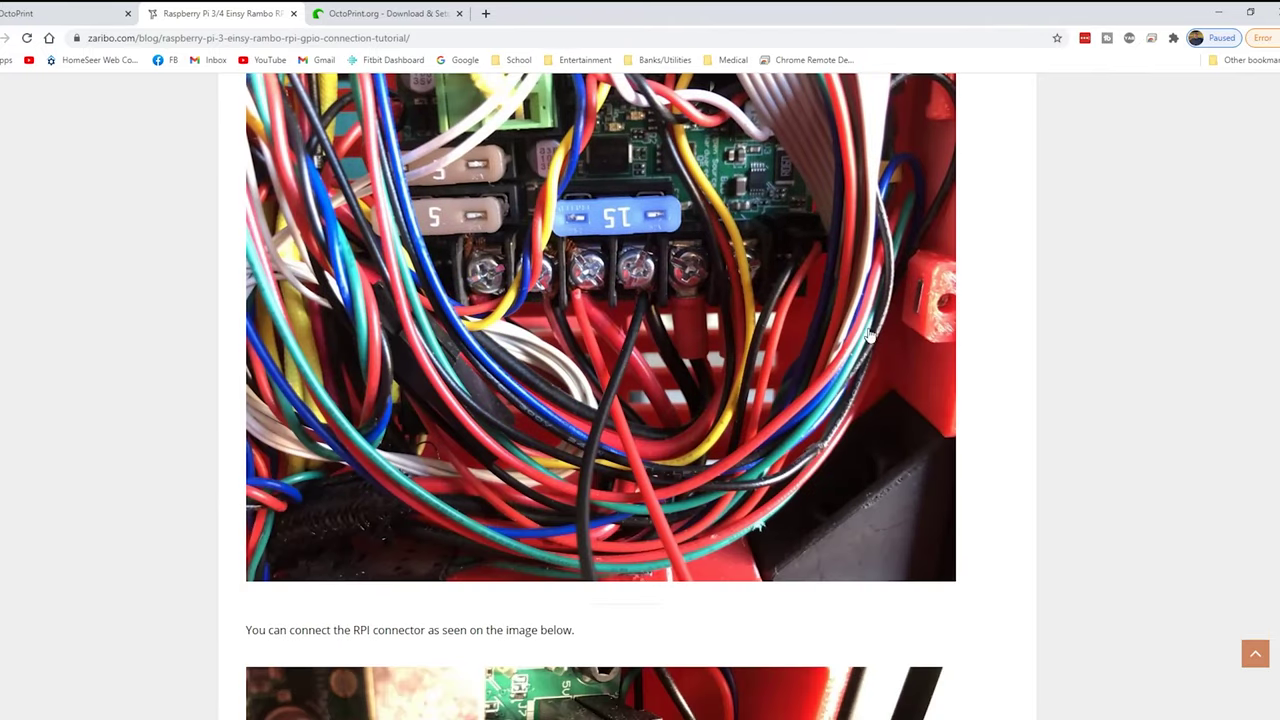
{"action": "scroll", "coordinate": [659, 283], "scroll_direction": "down", "scroll_amount": 4}
{"action": "scroll", "coordinate": [659, 283], "scroll_direction": "down", "scroll_amount": 2}
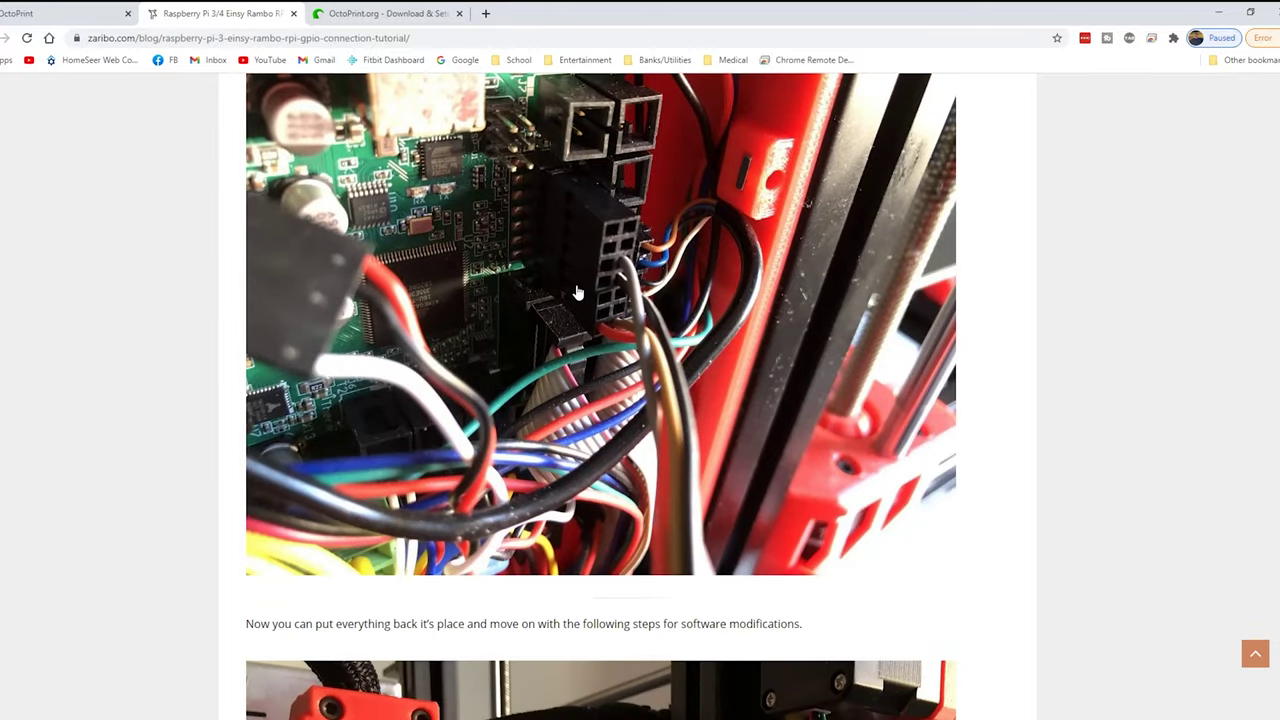
{"action": "scroll", "coordinate": [576, 292], "scroll_direction": "down", "scroll_amount": 14}
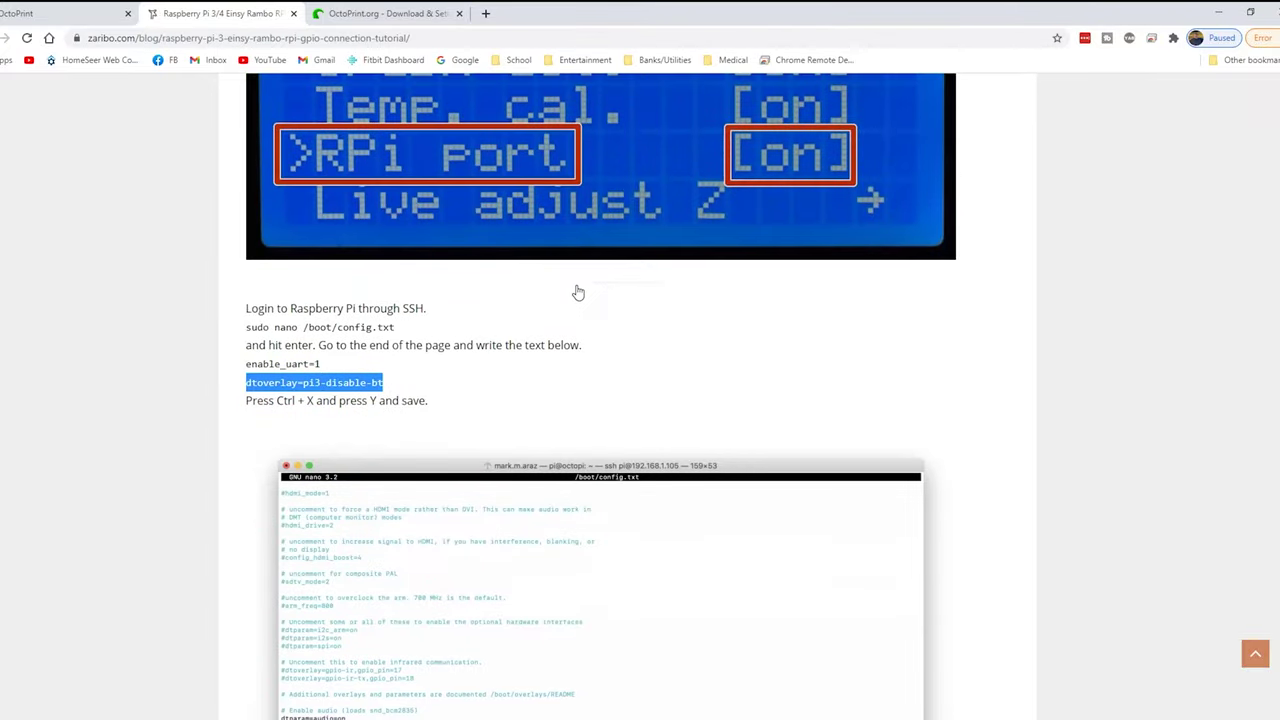
{"action": "scroll", "coordinate": [576, 292], "scroll_direction": "up", "scroll_amount": 2}
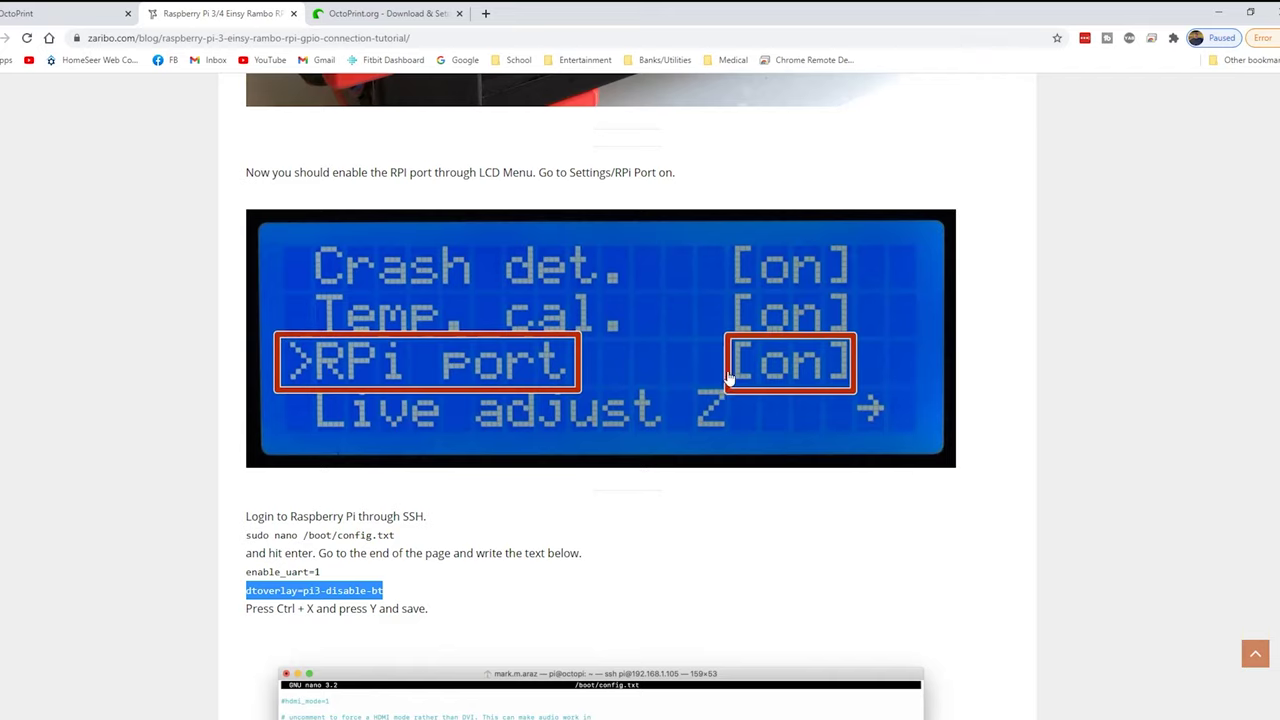
{"action": "scroll", "coordinate": [705, 380], "scroll_direction": "down", "scroll_amount": 2}
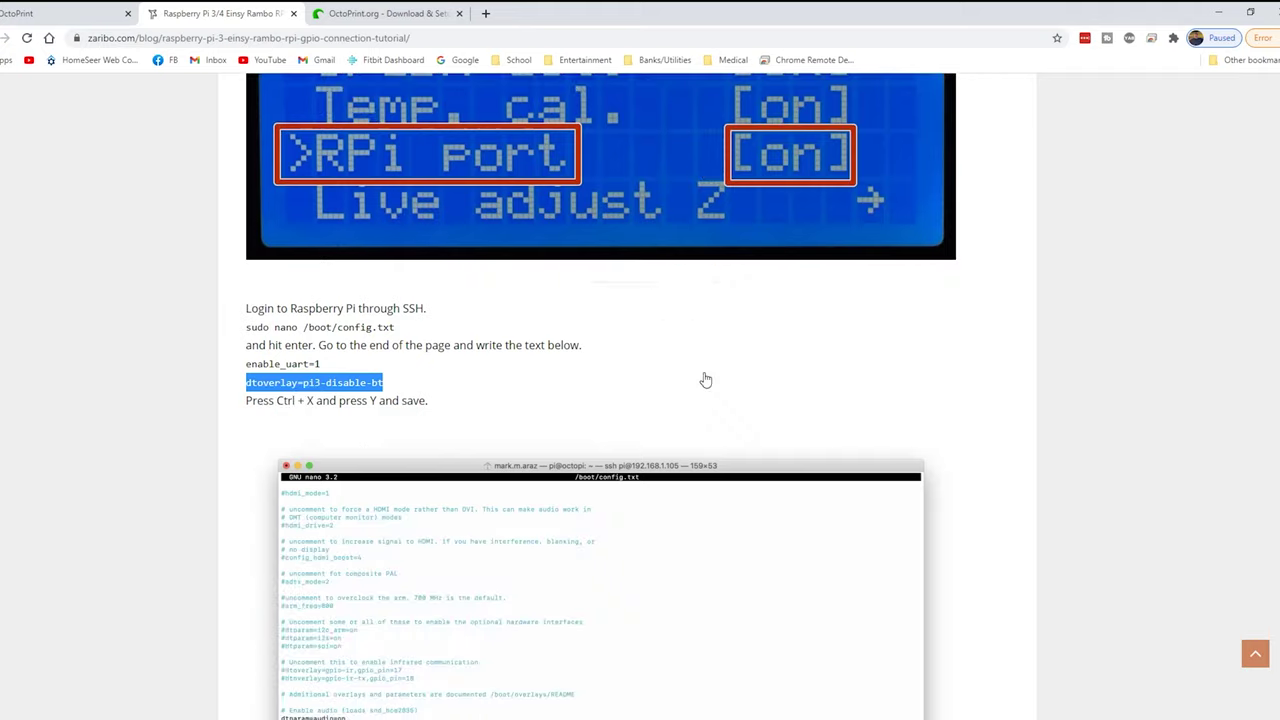
{"action": "left_click_drag", "start_coordinate": [245, 309], "coordinate": [422, 308]}
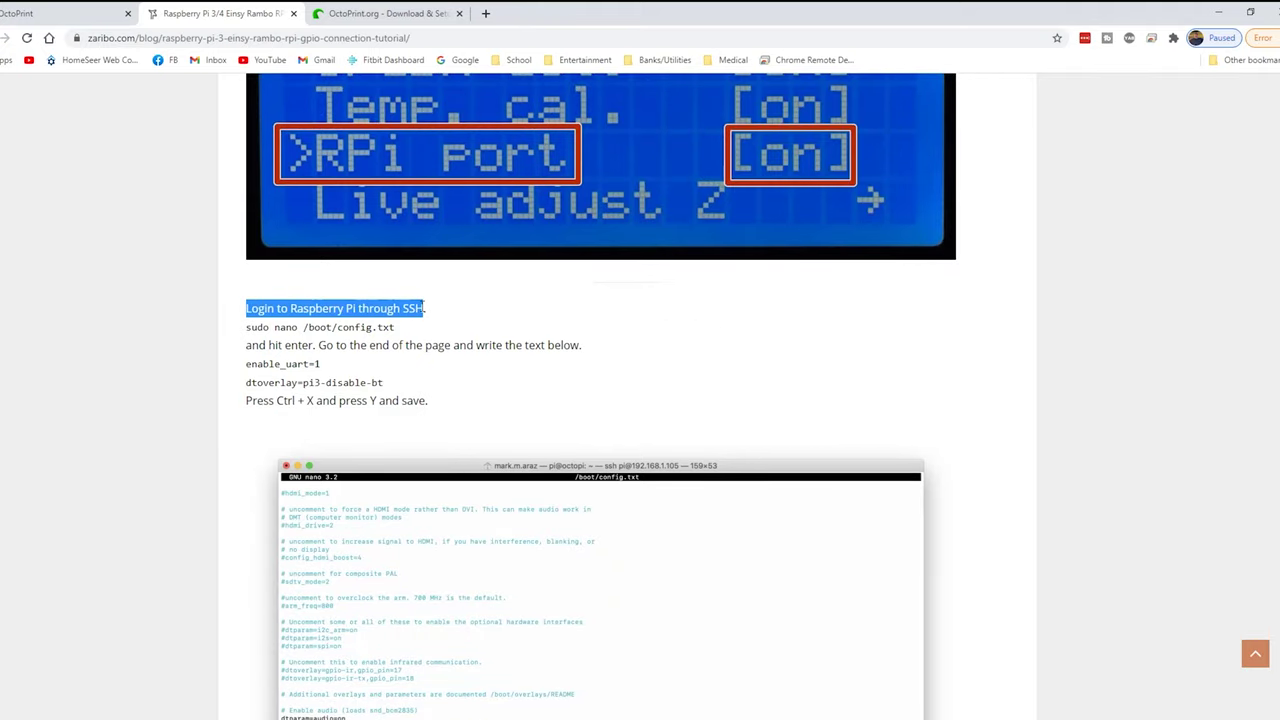
{"action": "left_click", "coordinate": [402, 340]}
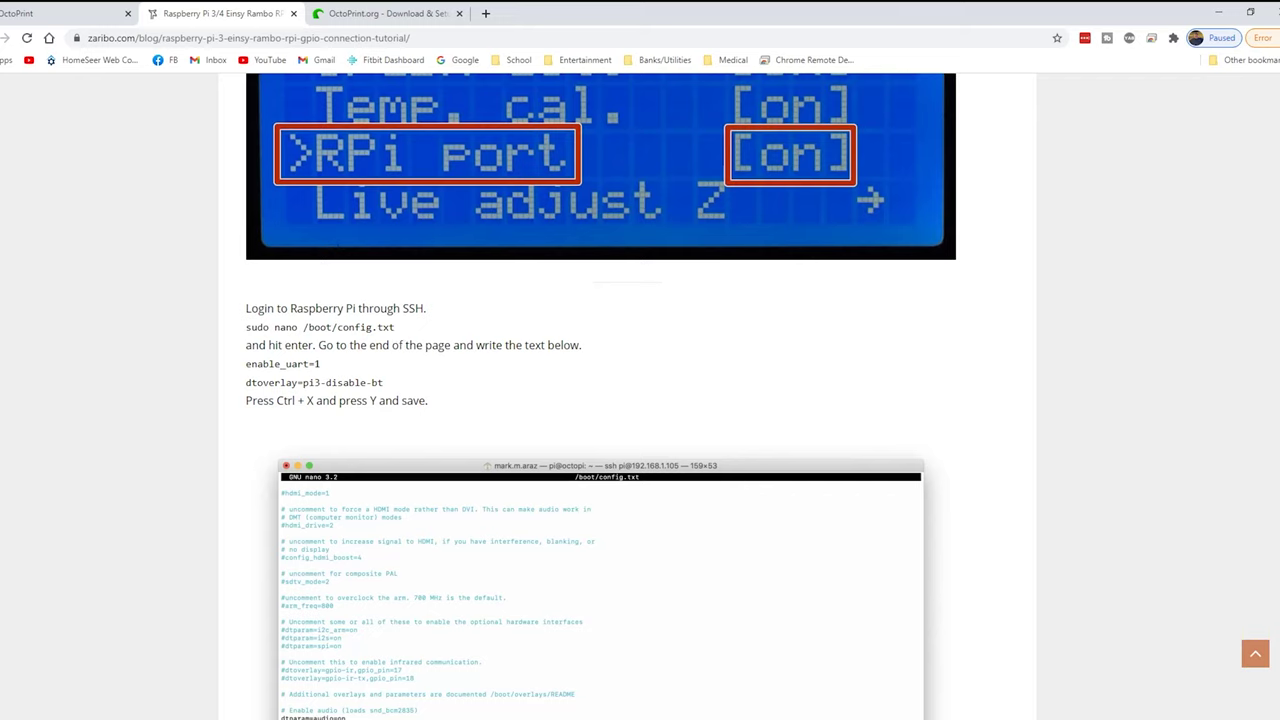
Step: Open a PuTTY SSH connection to host 192.168.68.150
{"action": "left_click", "coordinate": [711, 695]}
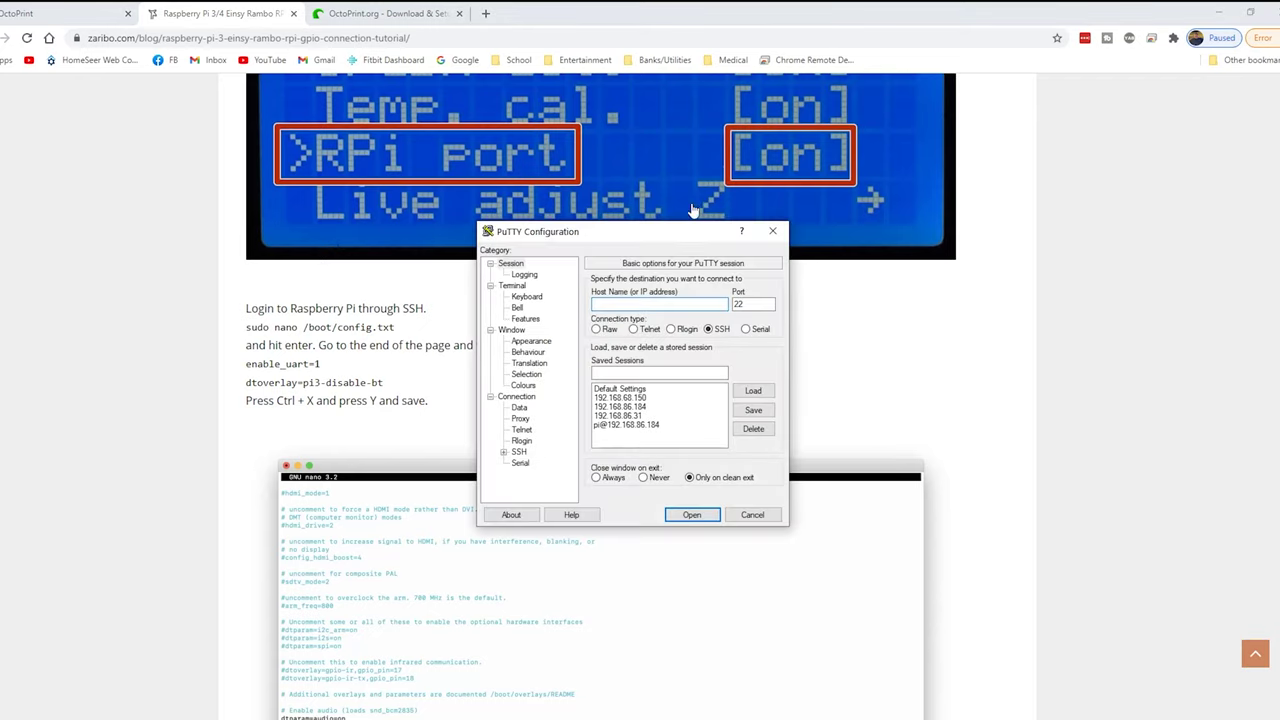
{"action": "left_click_drag", "start_coordinate": [682, 238], "coordinate": [737, 168]}
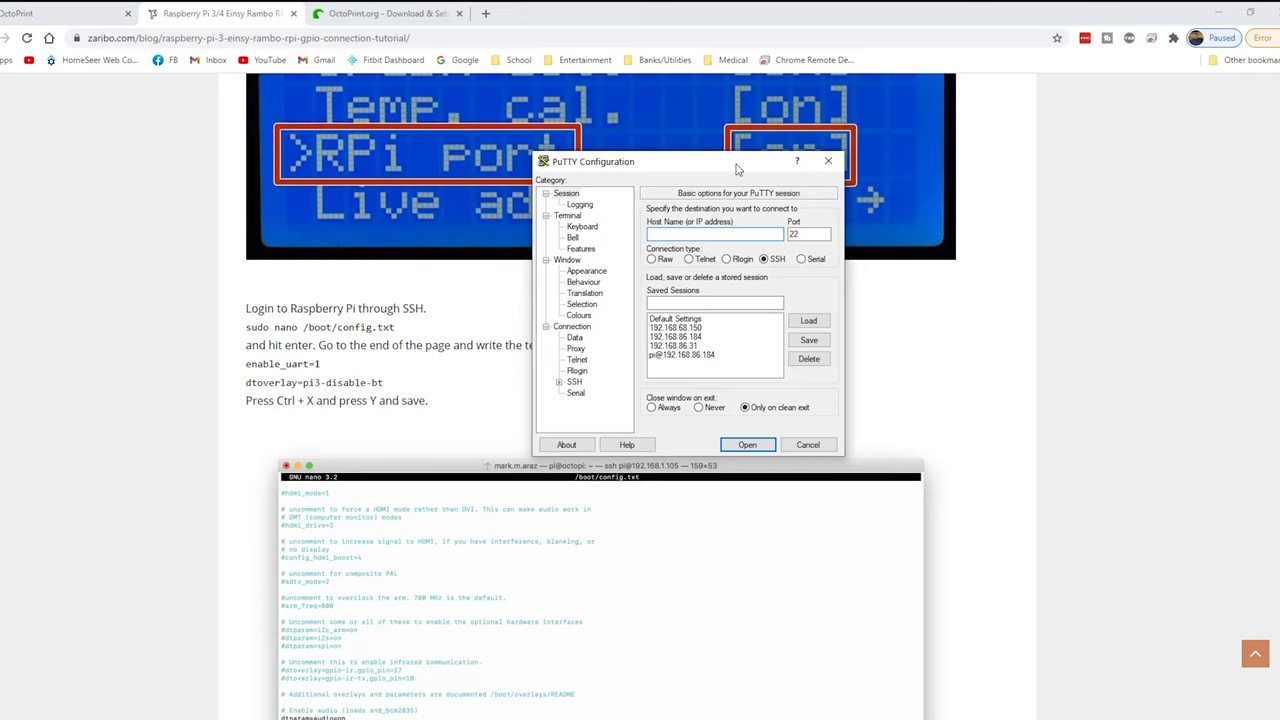
{"action": "type", "text": "192.168.150"}
{"action": "key", "text": "BackSpace"}
{"action": "key", "text": "BackSpace"}
{"action": "key", "text": "BackSpace"}
{"action": "type", "text": "68.150"}
{"action": "key", "text": "Return"}
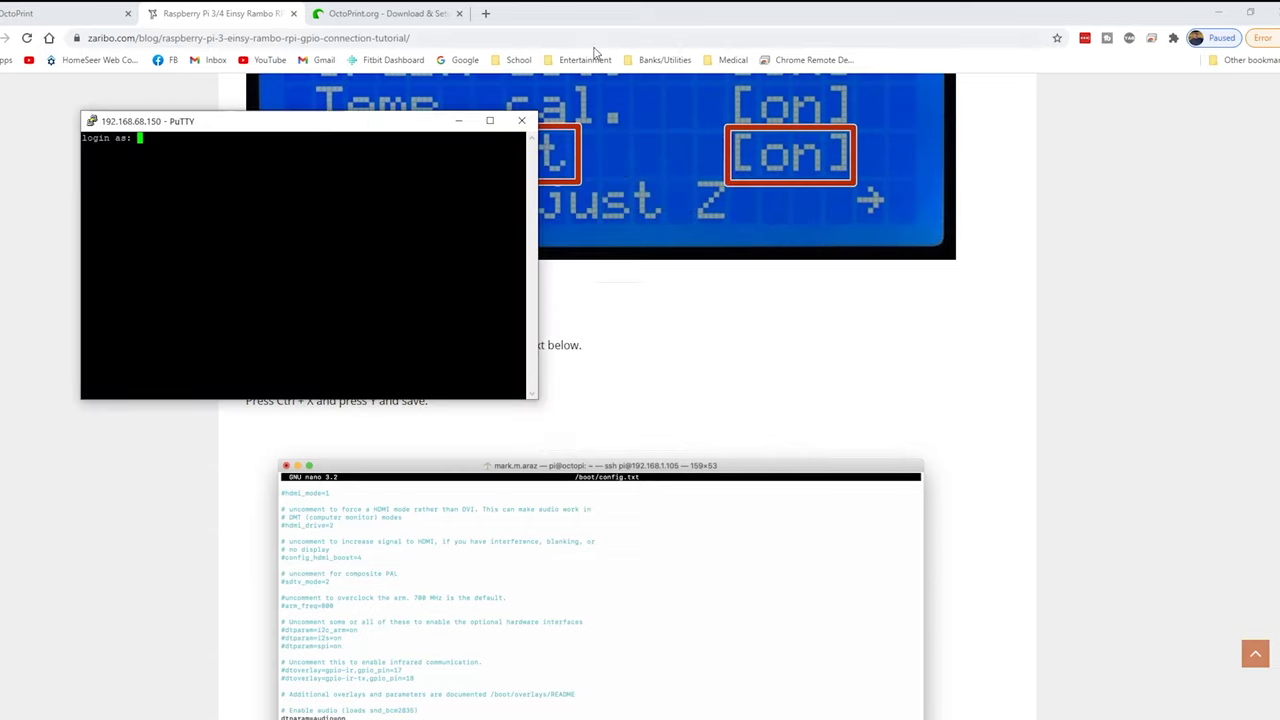
Step: Log in to the OctoPi as user pi with its password
{"action": "type", "text": "pi"}
{"action": "key", "text": "Return"}
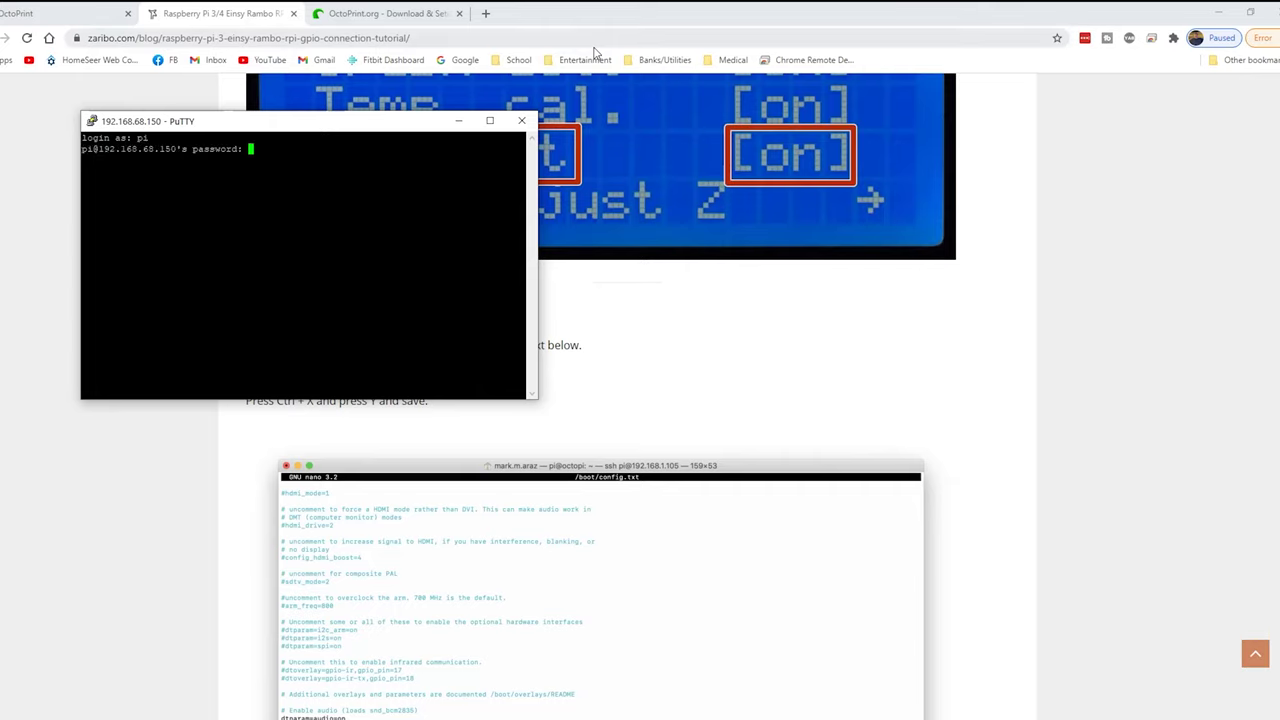
{"action": "key", "text": "Return"}
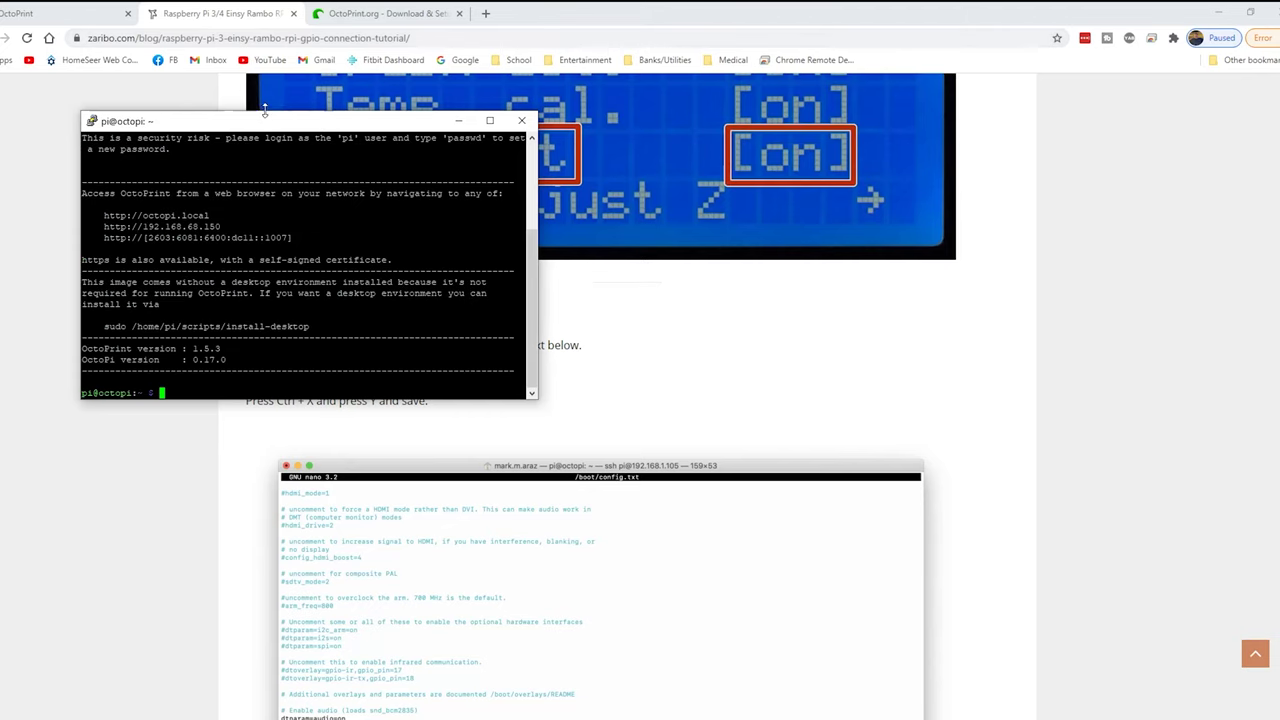
Step: Place the terminal aside and copy the tutorial's 'sudo nano /boot/config.txt' command
{"action": "left_click_drag", "start_coordinate": [262, 121], "coordinate": [822, 53]}
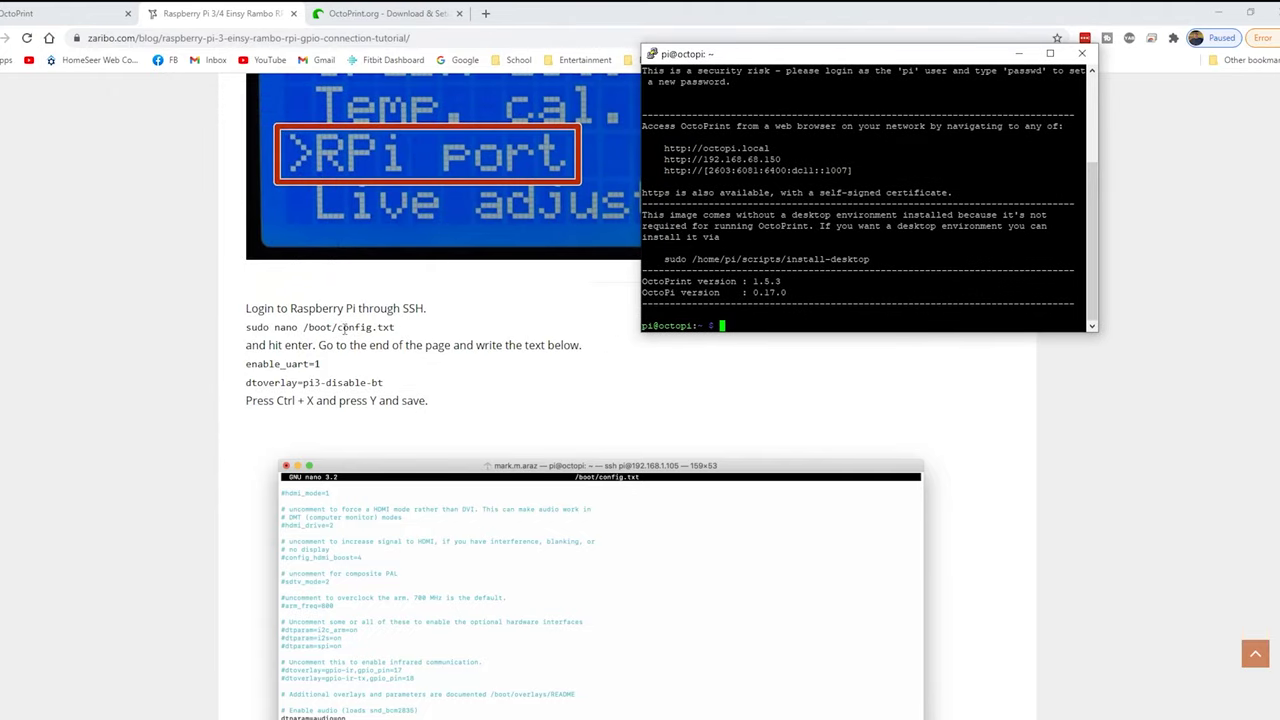
{"action": "left_click", "coordinate": [405, 334]}
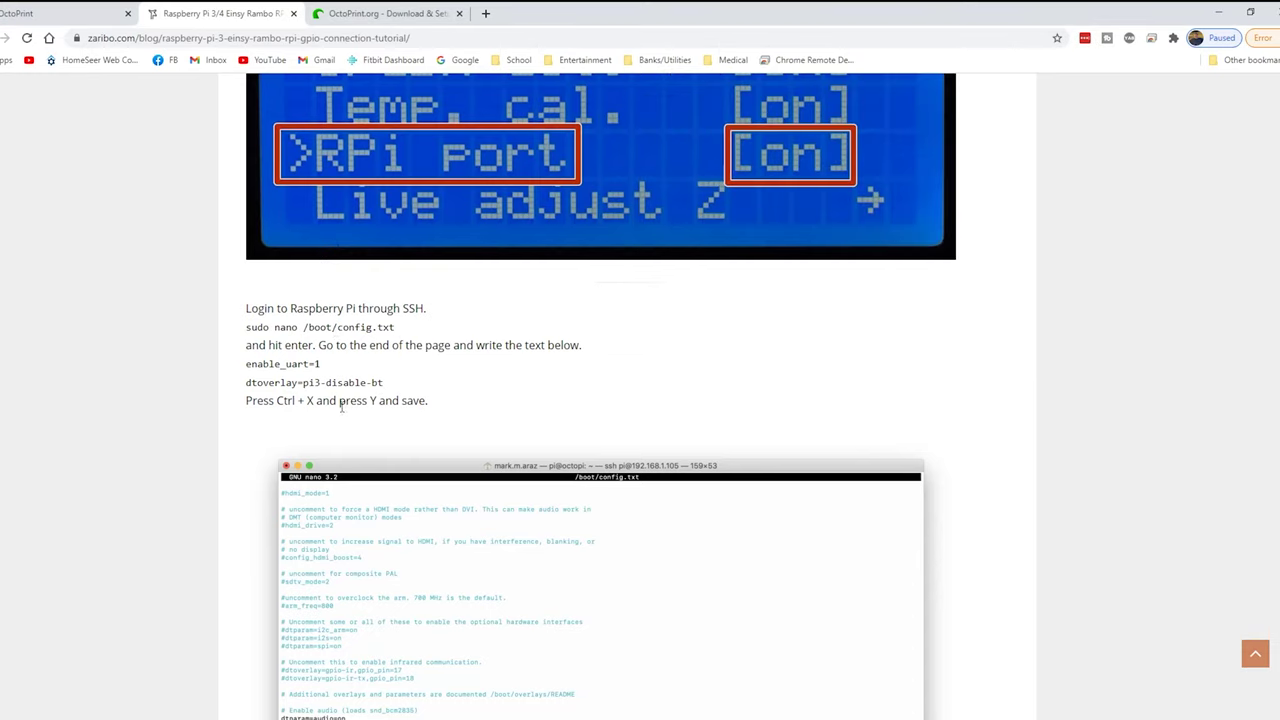
{"action": "scroll", "coordinate": [381, 403], "scroll_direction": "down", "scroll_amount": 4}
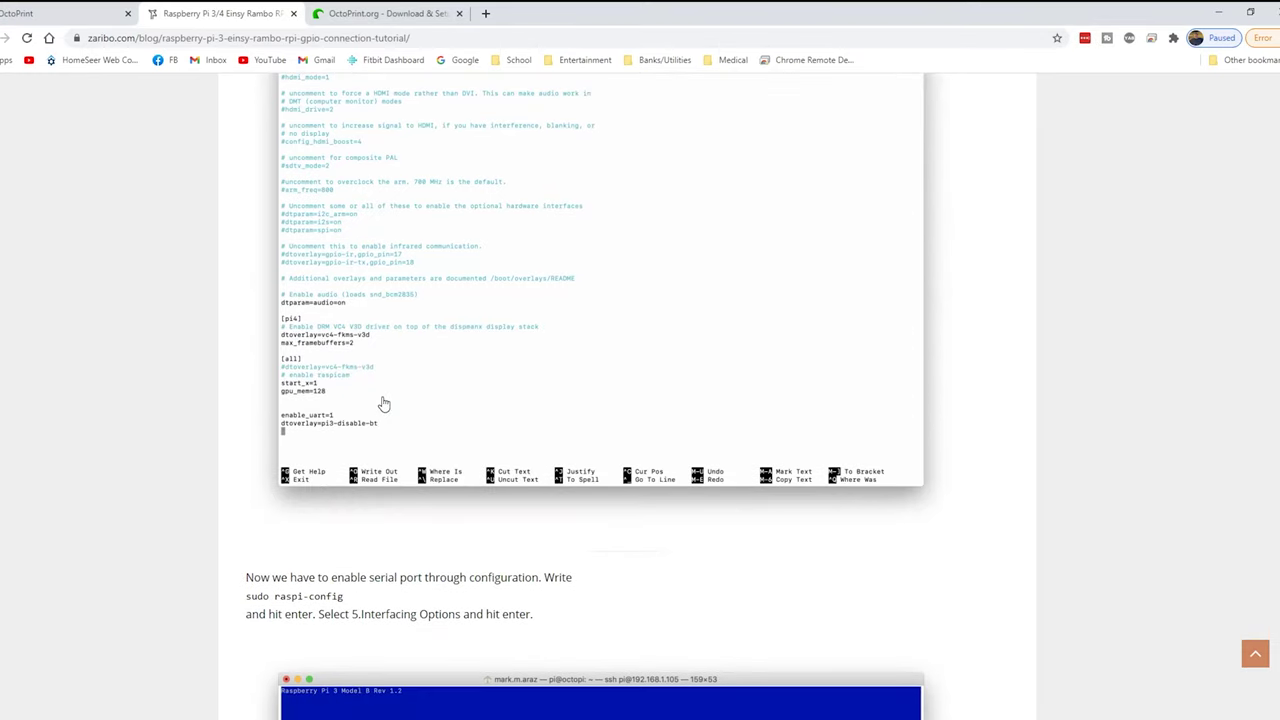
{"action": "scroll", "coordinate": [368, 398], "scroll_direction": "up", "scroll_amount": 2}
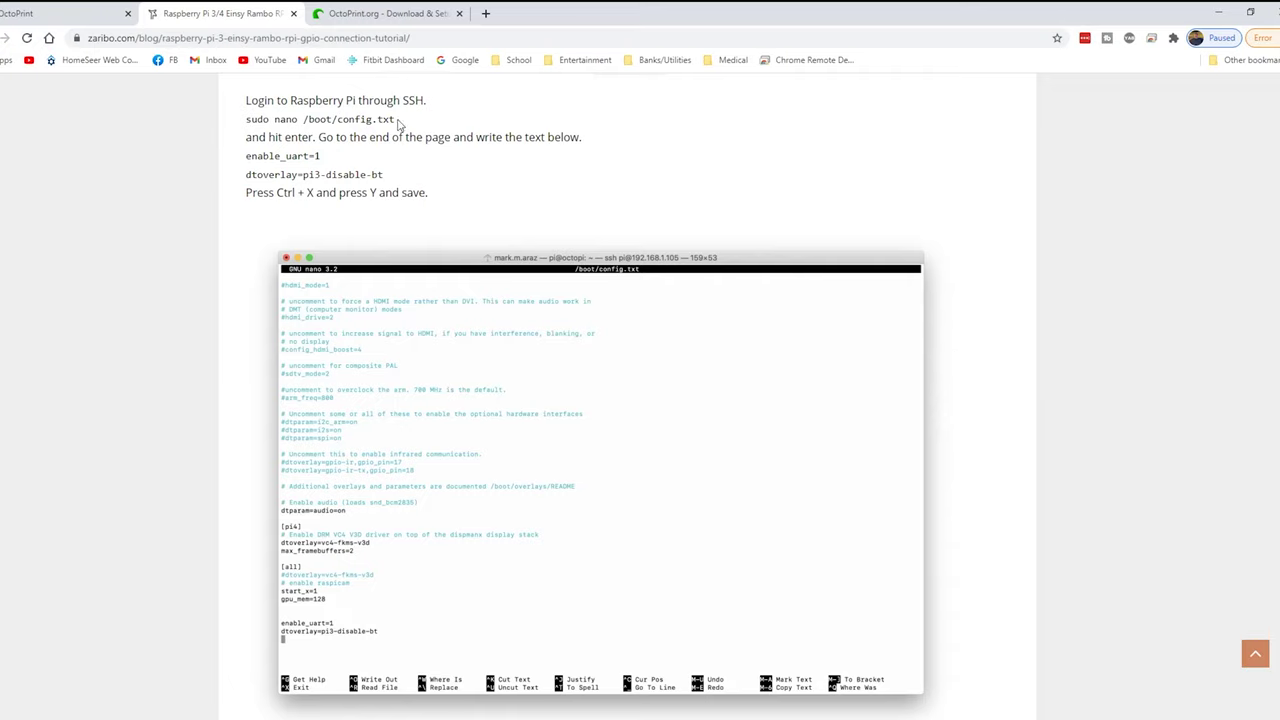
{"action": "left_click_drag", "start_coordinate": [397, 121], "coordinate": [246, 120]}
{"action": "key", "text": "ctrl+c"}
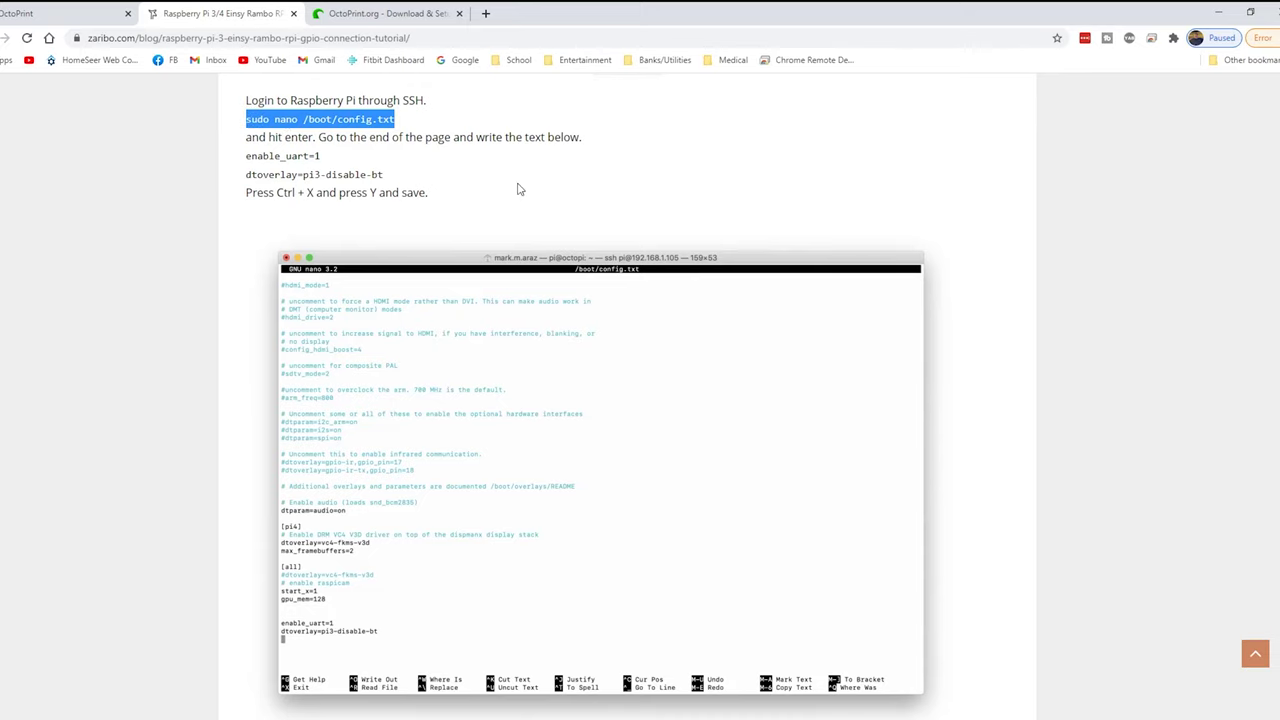
{"action": "key", "text": "alt+Tab"}
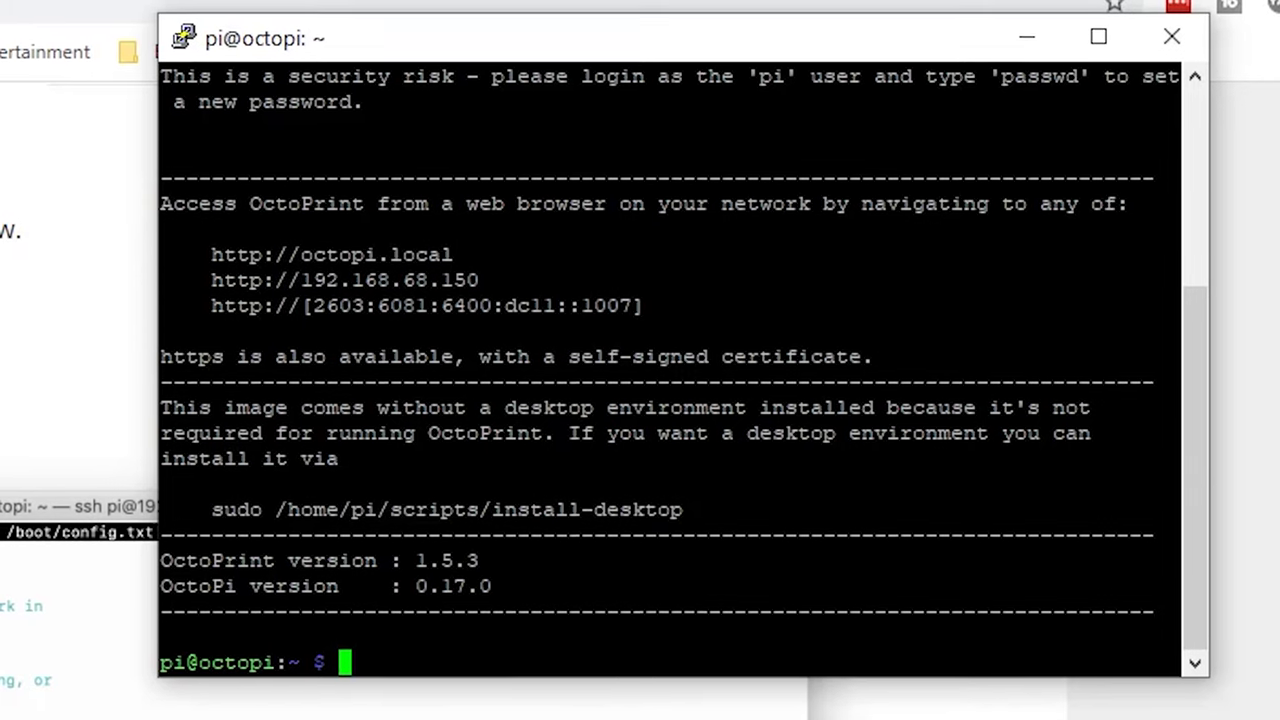
Step: Open /boot/config.txt with sudo nano, confirm enable_uart=1 and dtoverlay=pi3-disable-bt at the end, and exit
{"action": "key", "text": "shift+Insert"}
{"action": "key", "text": "Return"}
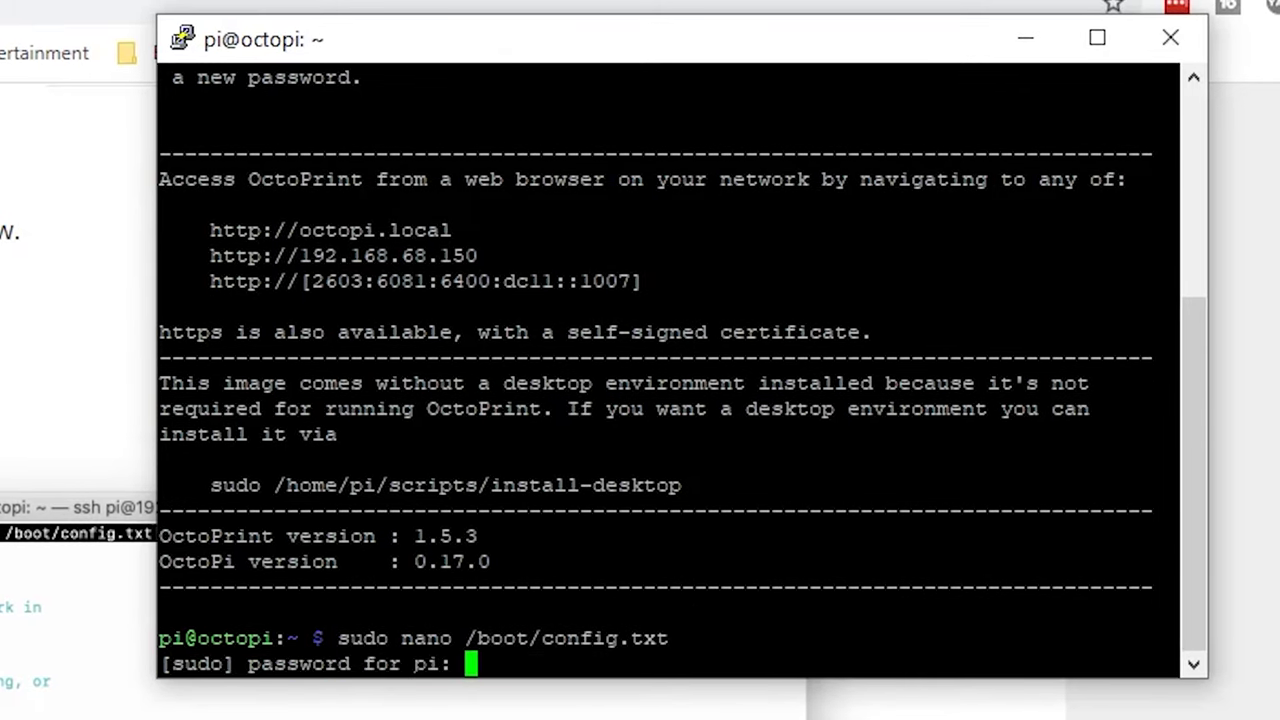
{"action": "key", "text": "Return"}
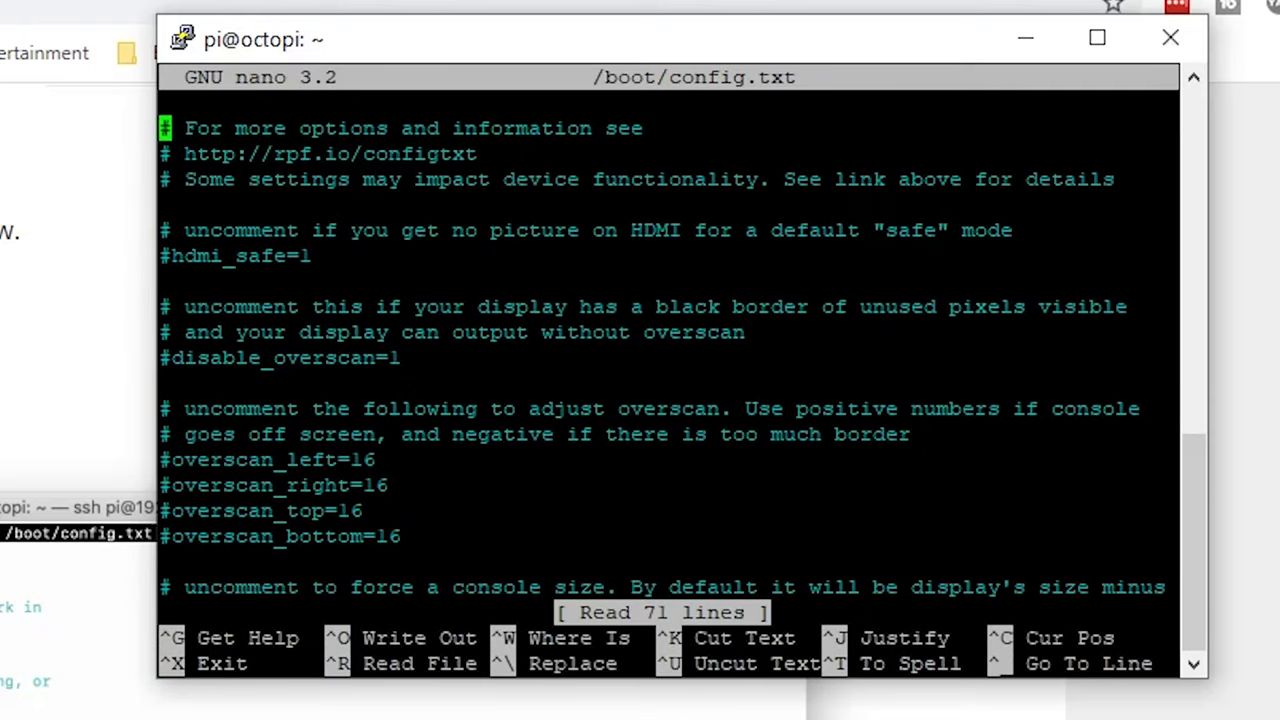
{"action": "key", "text": "Down"}
{"action": "key", "text": "Down"}
{"action": "key", "text": "Down"}
{"action": "key", "text": "Down"}
{"action": "key", "text": "Down"}
{"action": "key", "text": "Down"}
{"action": "key", "text": "Down"}
{"action": "key", "text": "Down"}
{"action": "key", "text": "Down"}
{"action": "key", "text": "Down"}
{"action": "key", "text": "Down"}
{"action": "key", "text": "Down"}
{"action": "key", "text": "Down"}
{"action": "key", "text": "Down"}
{"action": "key", "text": "Down"}
{"action": "key", "text": "Down"}
{"action": "key", "text": "Down"}
{"action": "key", "text": "Down"}
{"action": "key", "text": "Down"}
{"action": "key", "text": "Down"}
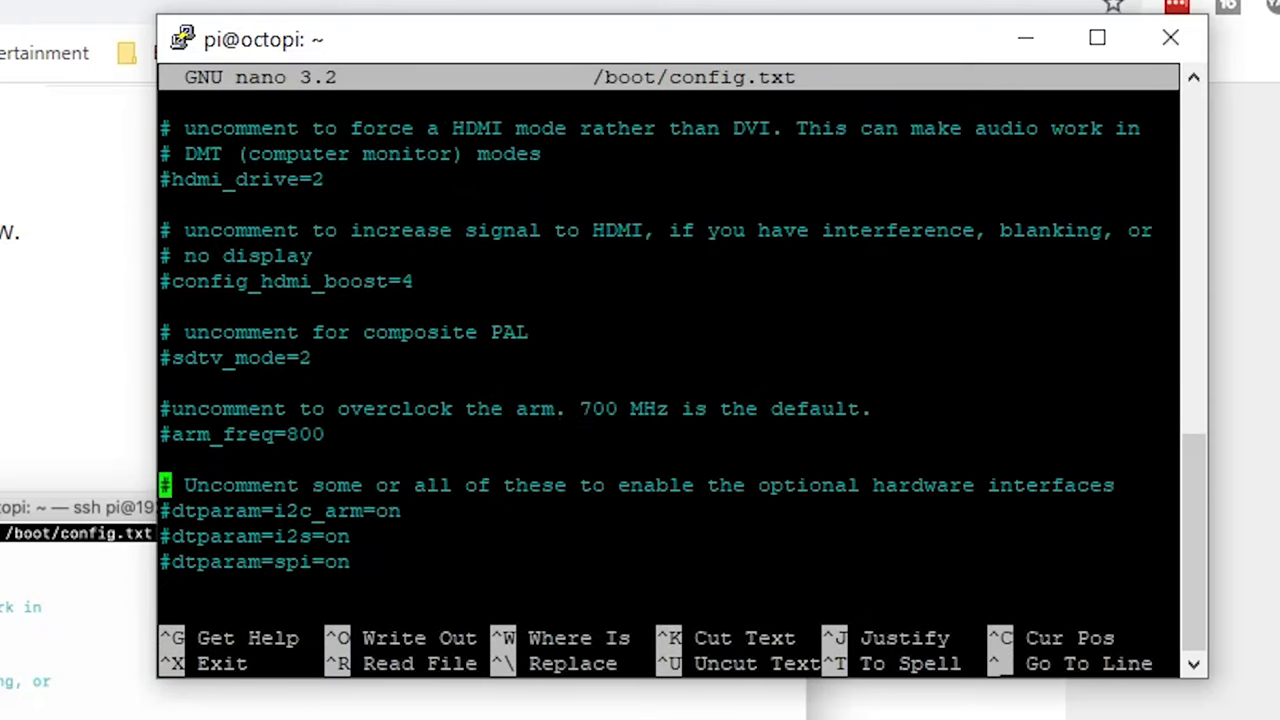
{"action": "key", "text": "Down"}
{"action": "key", "text": "Down"}
{"action": "key", "text": "Down"}
{"action": "key", "text": "Down"}
{"action": "key", "text": "Down"}
{"action": "key", "text": "Down"}
{"action": "key", "text": "Down"}
{"action": "key", "text": "Down"}
{"action": "key", "text": "Down"}
{"action": "key", "text": "Down"}
{"action": "key", "text": "Down"}
{"action": "key", "text": "Down"}
{"action": "key", "text": "Down"}
{"action": "key", "text": "Down"}
{"action": "key", "text": "Down"}
{"action": "key", "text": "Down"}
{"action": "key", "text": "Down"}
{"action": "key", "text": "Down"}
{"action": "key", "text": "Down"}
{"action": "key", "text": "Down"}
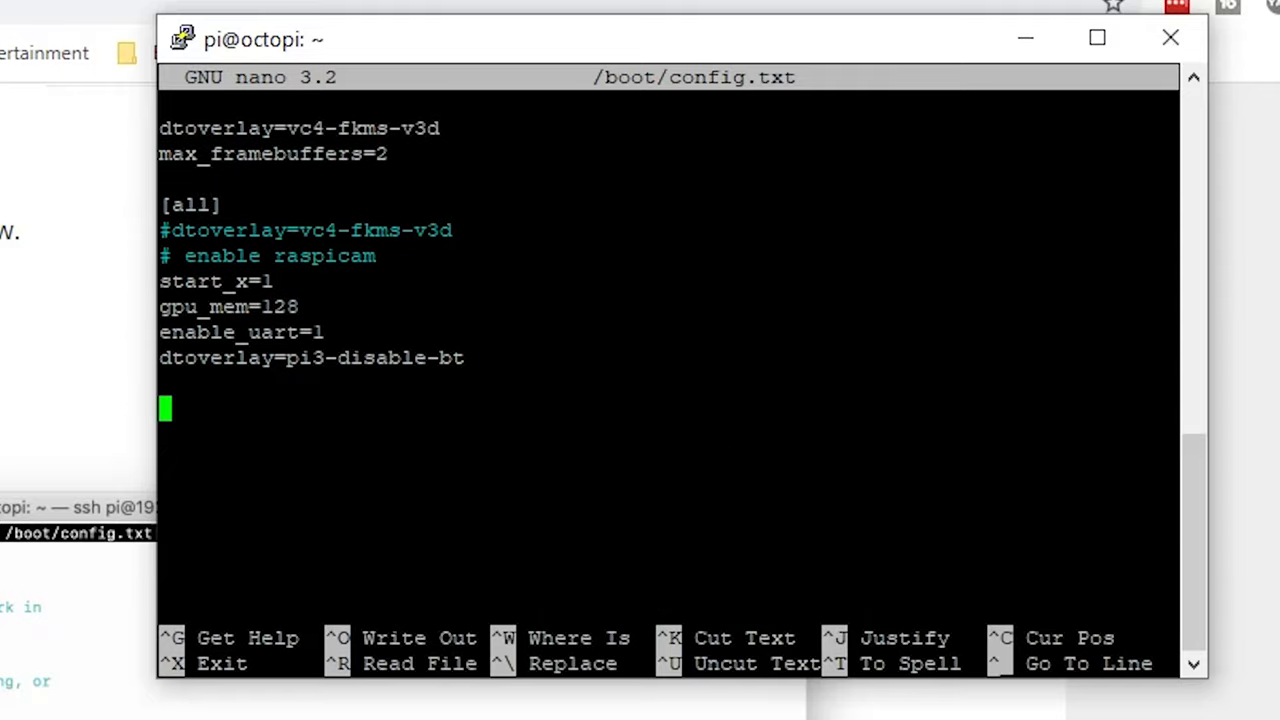
{"action": "left_click_drag", "start_coordinate": [466, 358], "coordinate": [160, 326]}
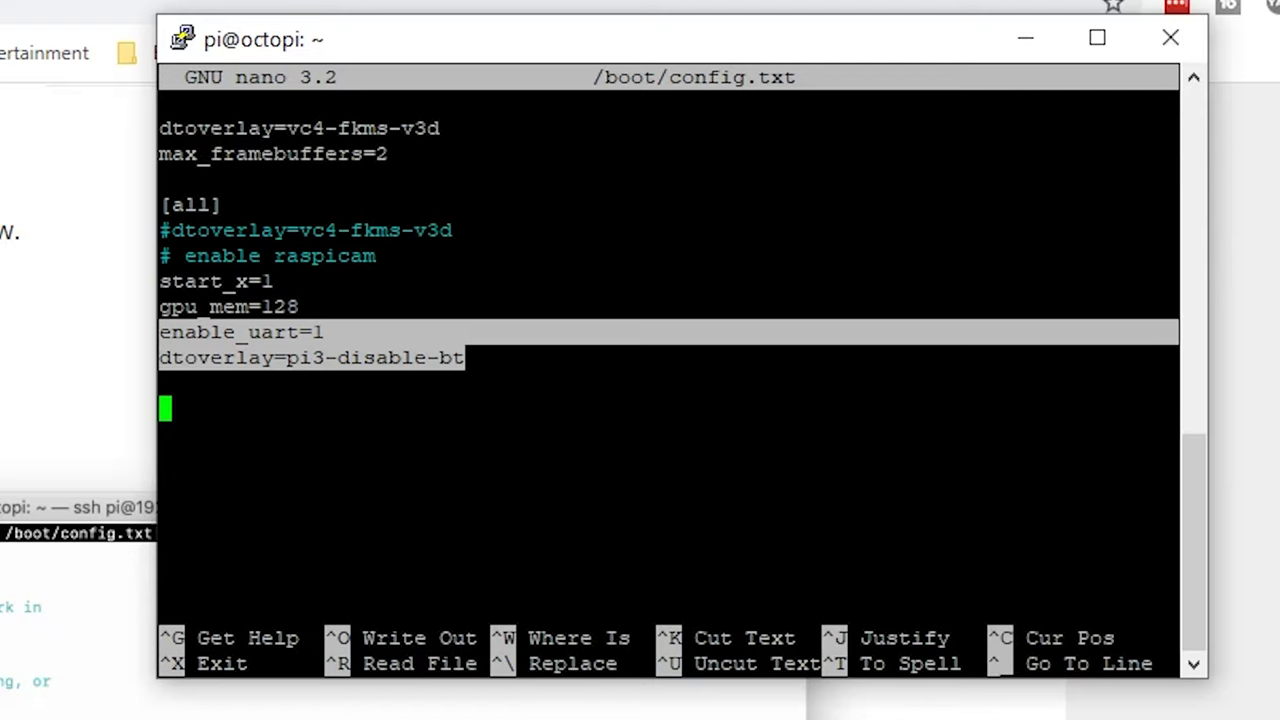
{"action": "key", "text": "ctrl+x"}
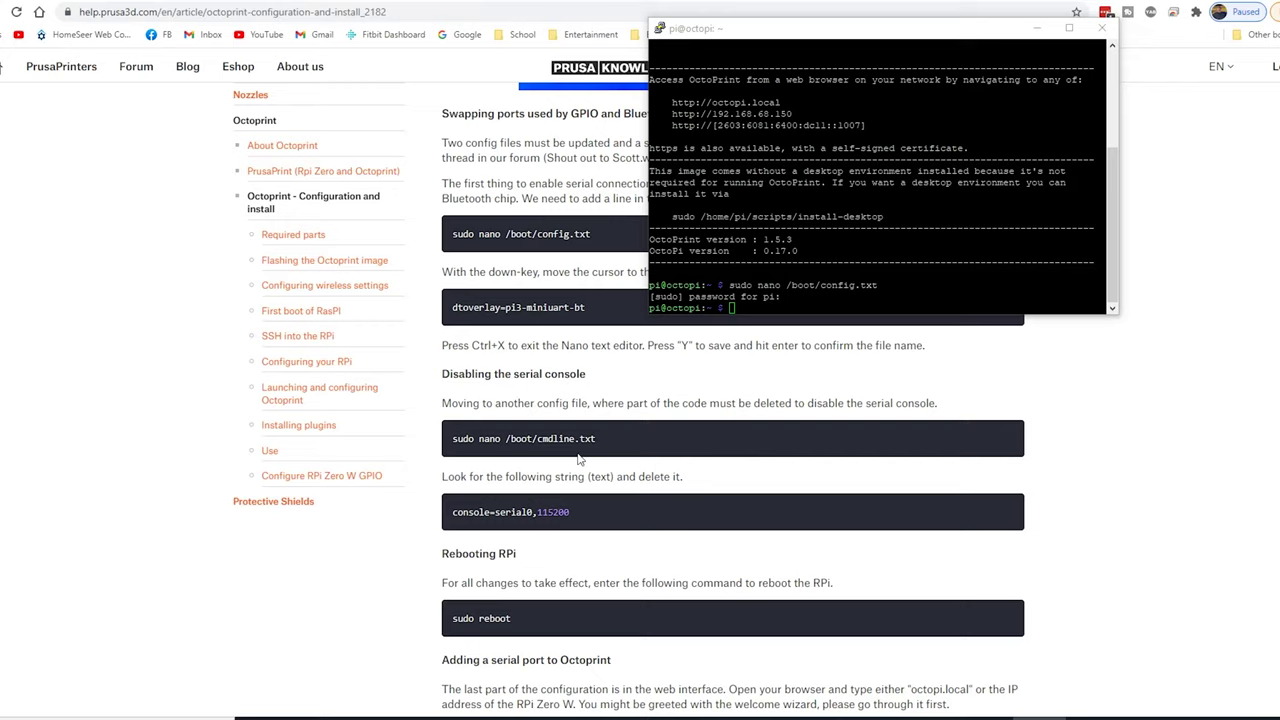
Step: Copy the 'sudo nano /boot/cmdline.txt' command from the Prusa guide
{"action": "left_click_drag", "start_coordinate": [596, 444], "coordinate": [450, 449]}
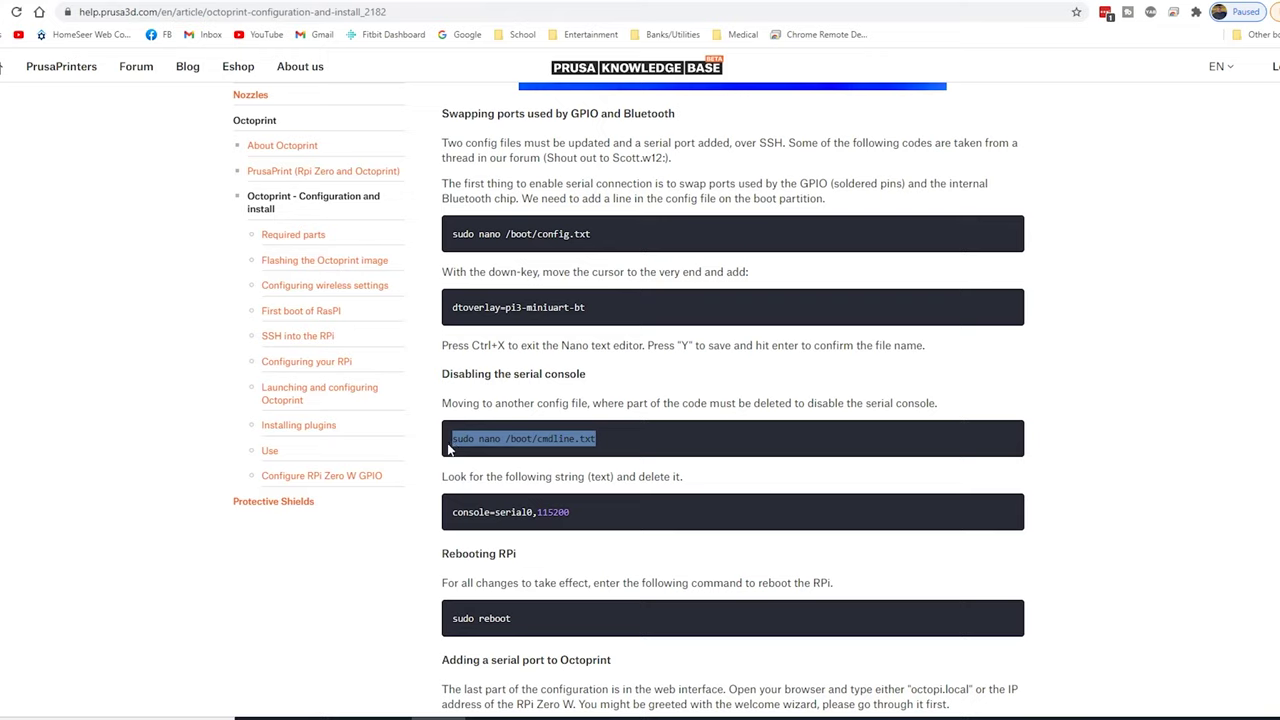
{"action": "key", "text": "alt+Tab"}
{"action": "key", "text": "alt+Tab"}
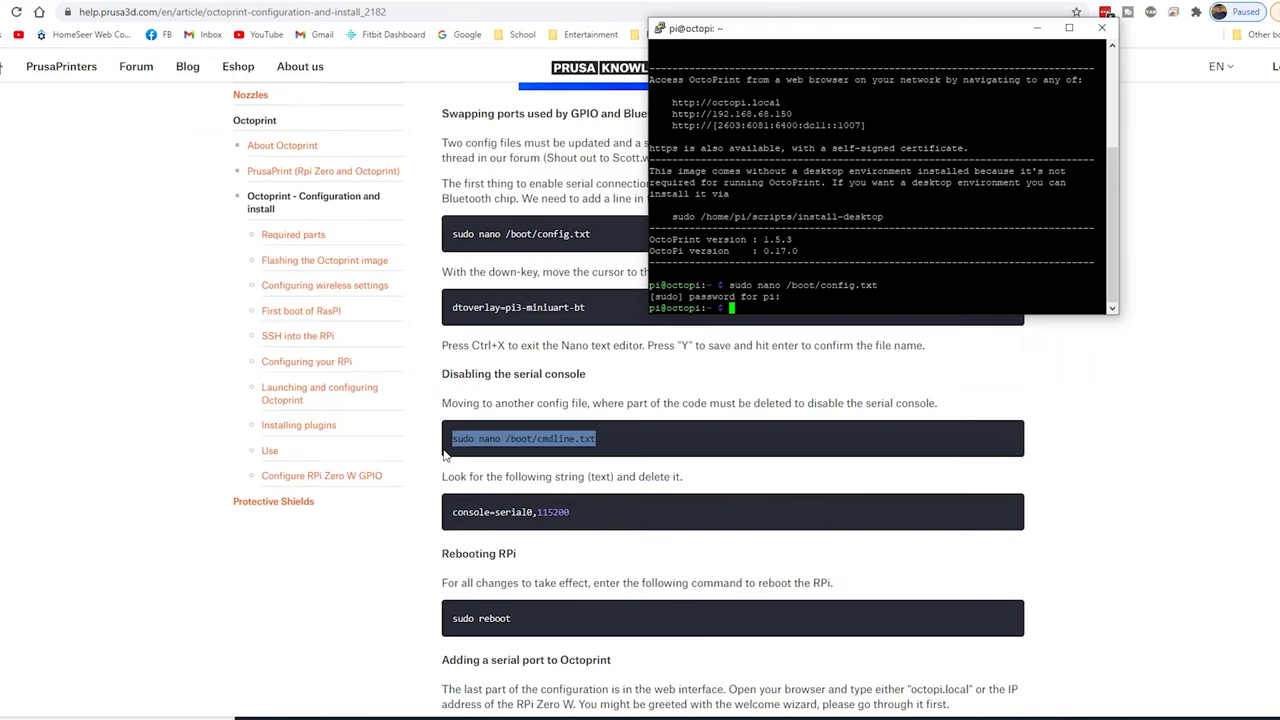
Step: Open /boot/cmdline.txt in nano, review its console=tty1 line, and exit
{"action": "key", "text": "shift+Insert"}
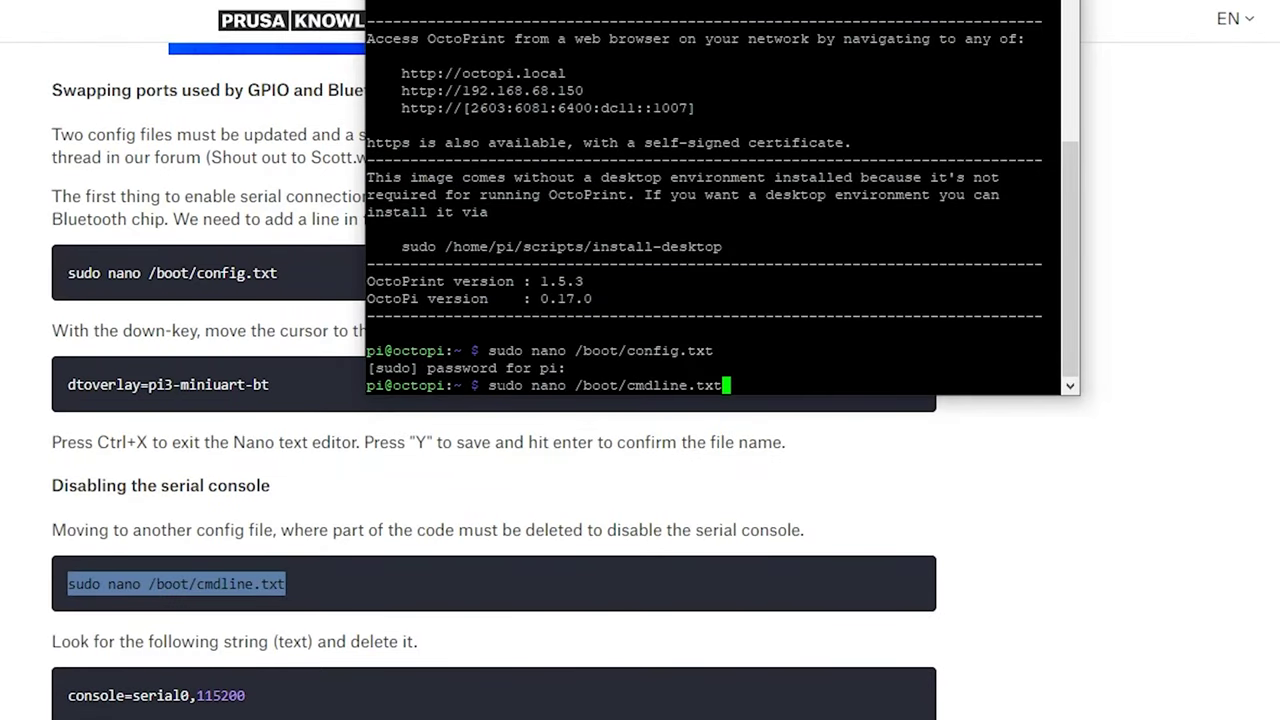
{"action": "key", "text": "Return"}
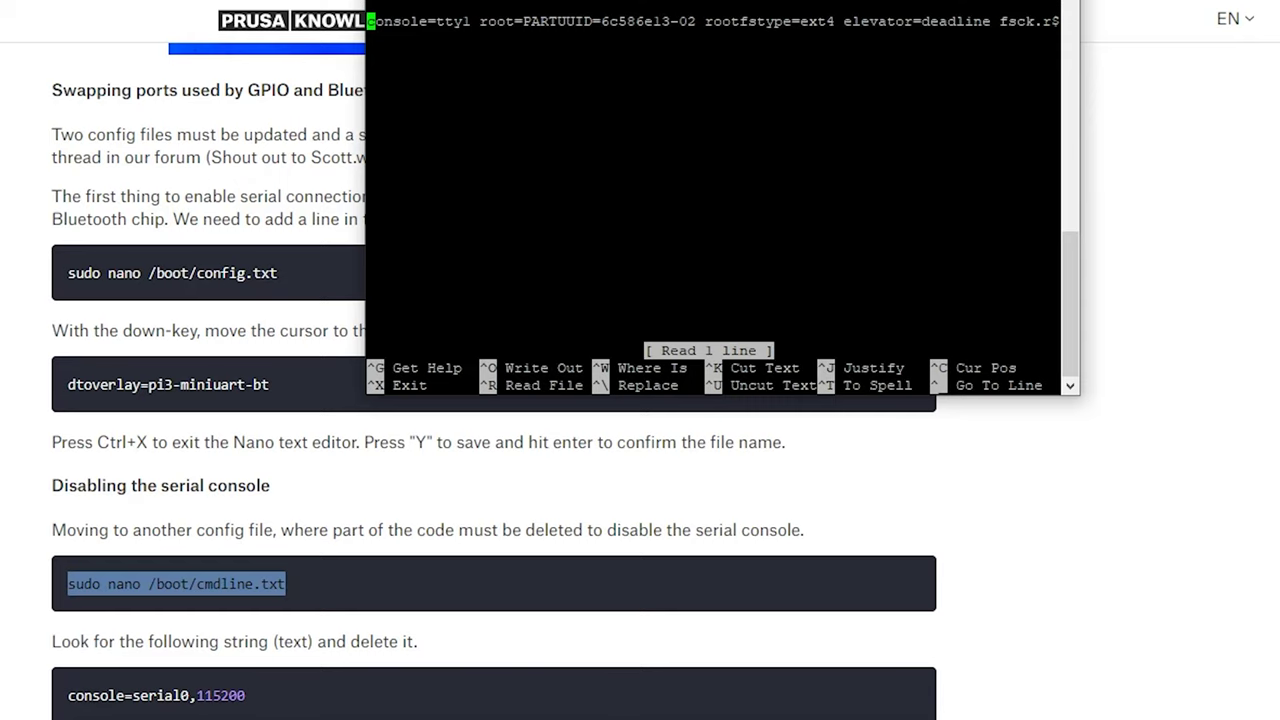
{"action": "key", "text": "ctrl+x"}
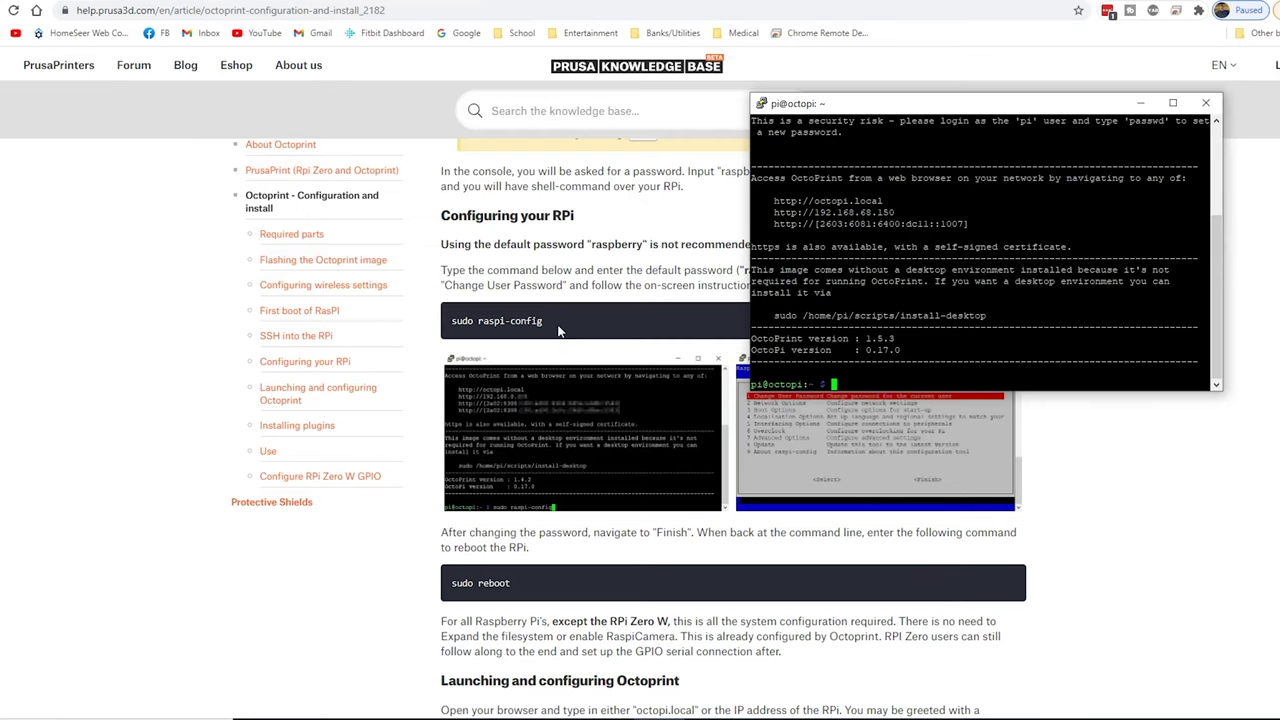
Step: Copy 'sudo raspi-config' from the Prusa guide and run it in the PuTTY session
{"action": "left_click", "coordinate": [554, 320]}
{"action": "left_click_drag", "start_coordinate": [554, 320], "coordinate": [452, 325]}
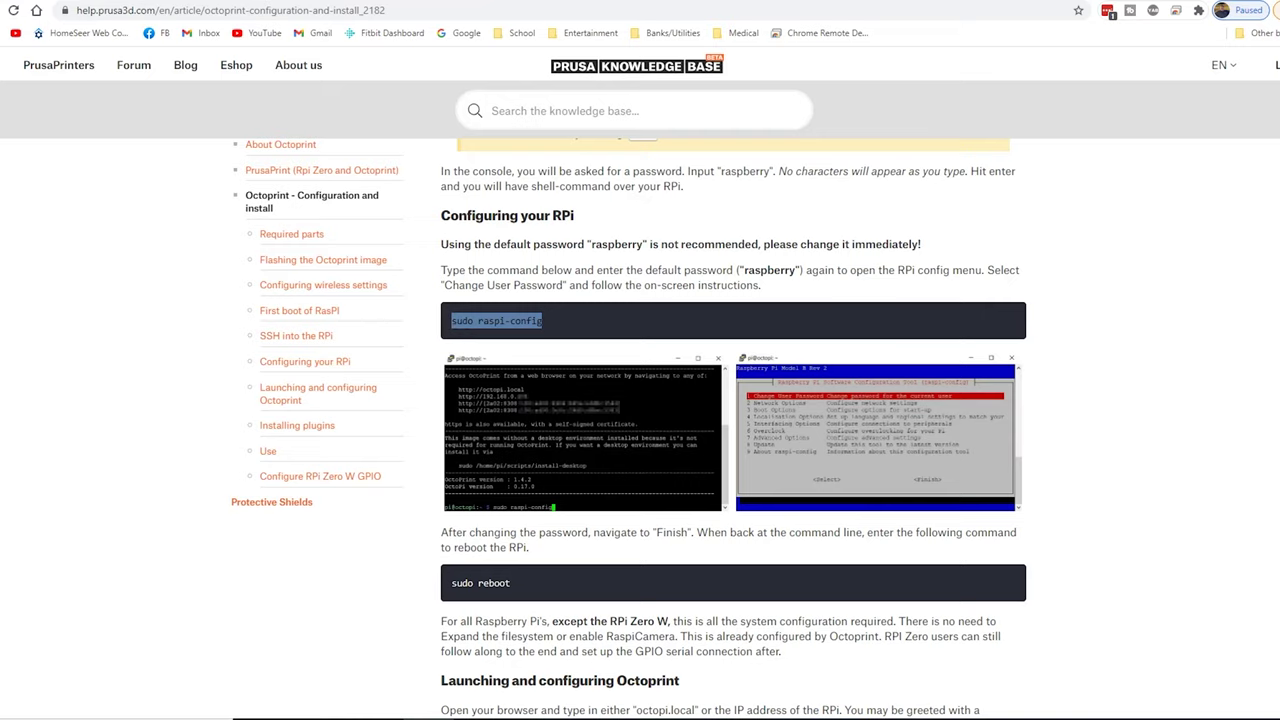
{"action": "key", "text": "alt+Tab"}
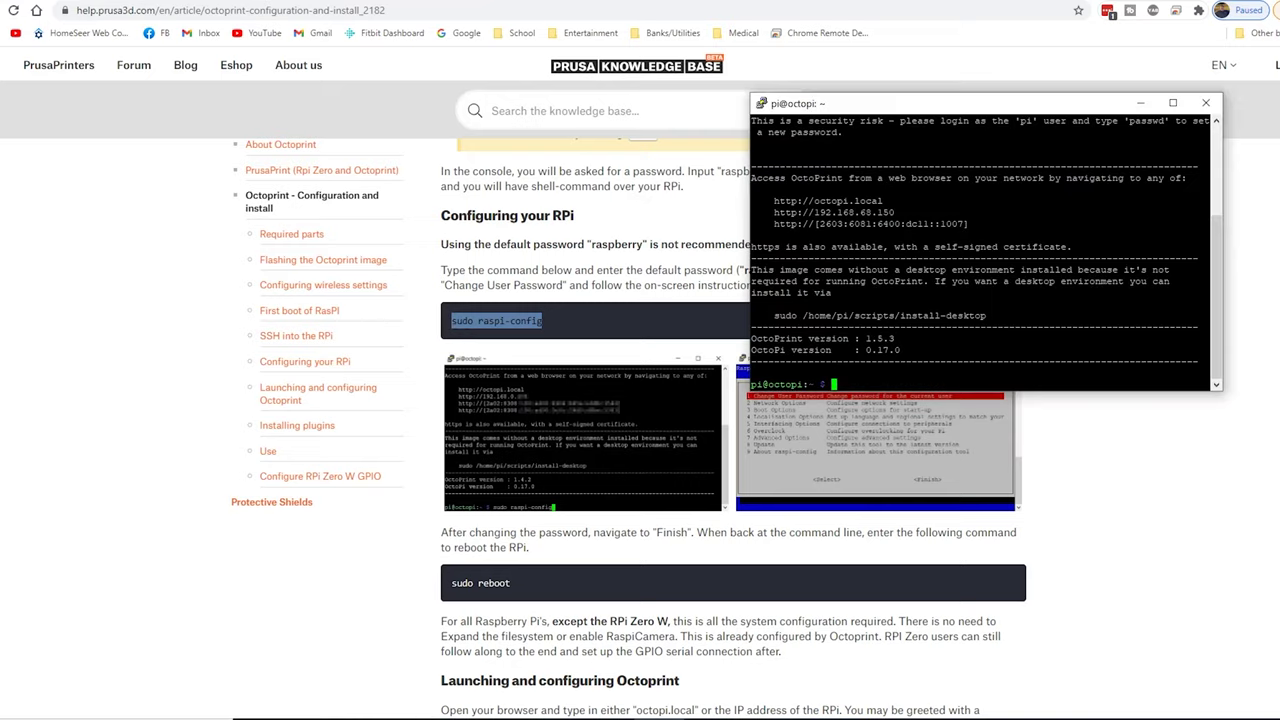
{"action": "key", "text": "shift+Insert"}
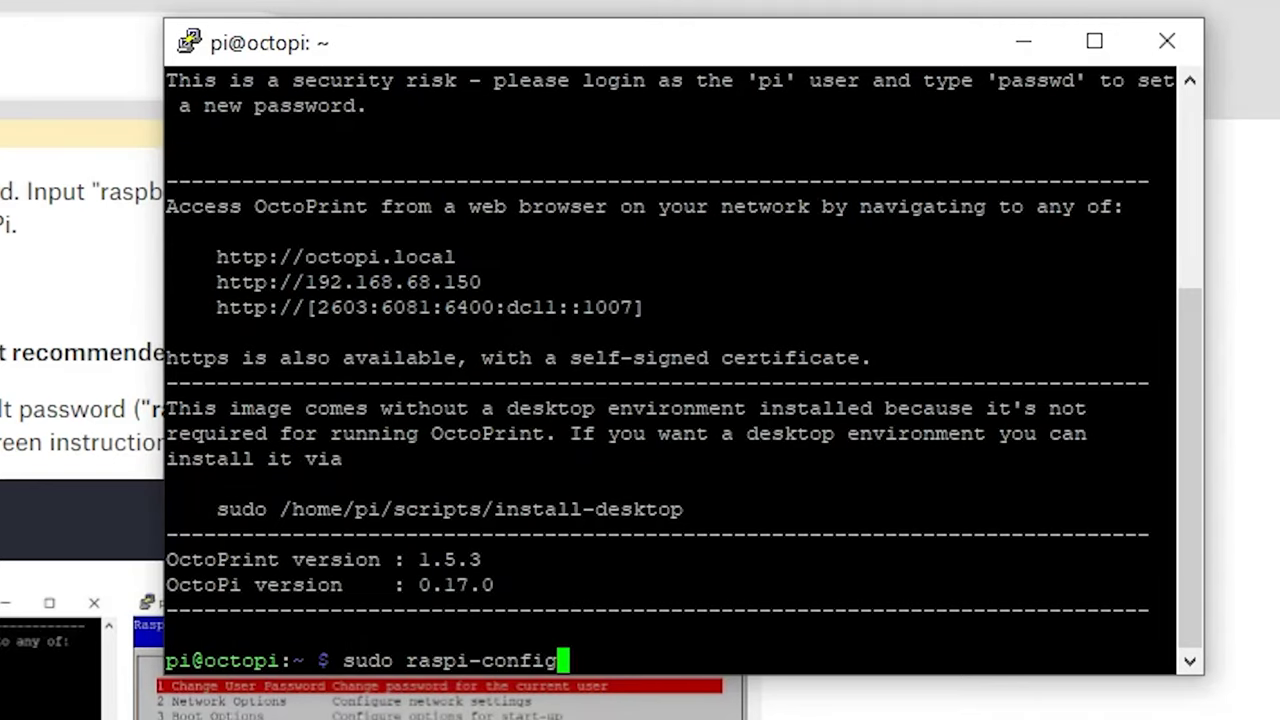
{"action": "key", "text": "Return"}
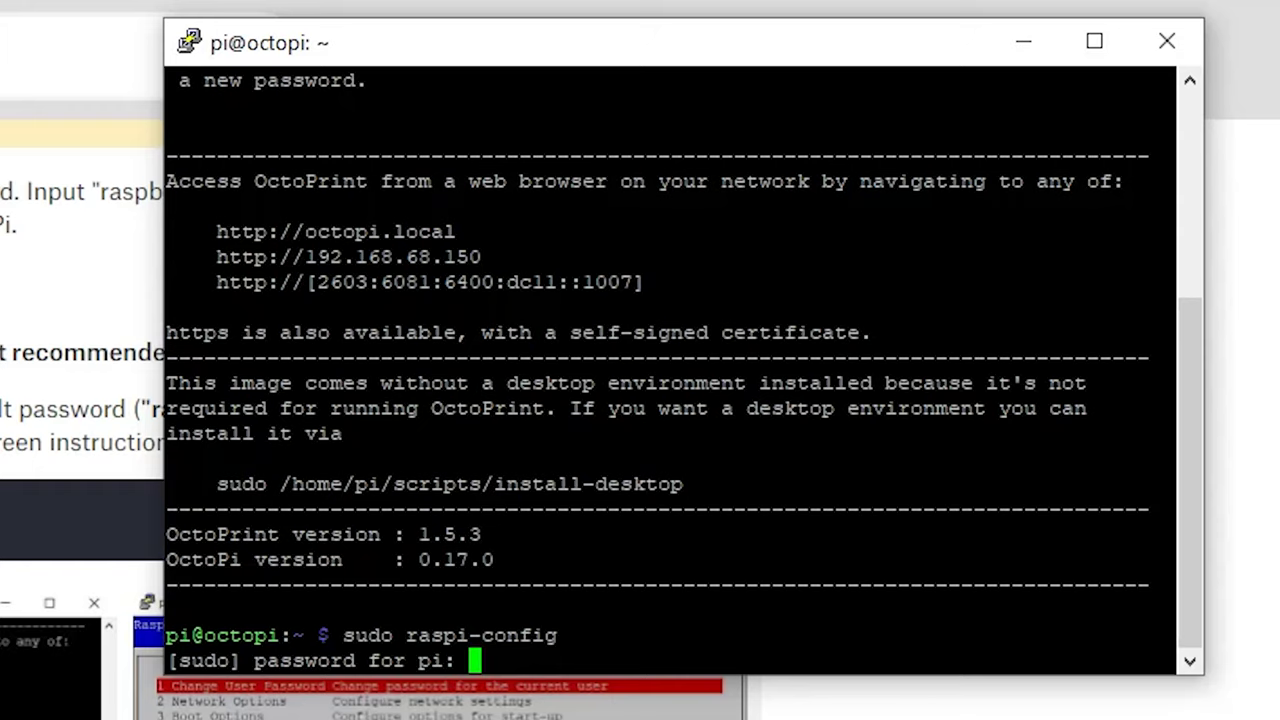
Step: In raspi-config's Interfacing Options > Serial, answer No to a login shell over serial
{"action": "key", "text": "Return"}
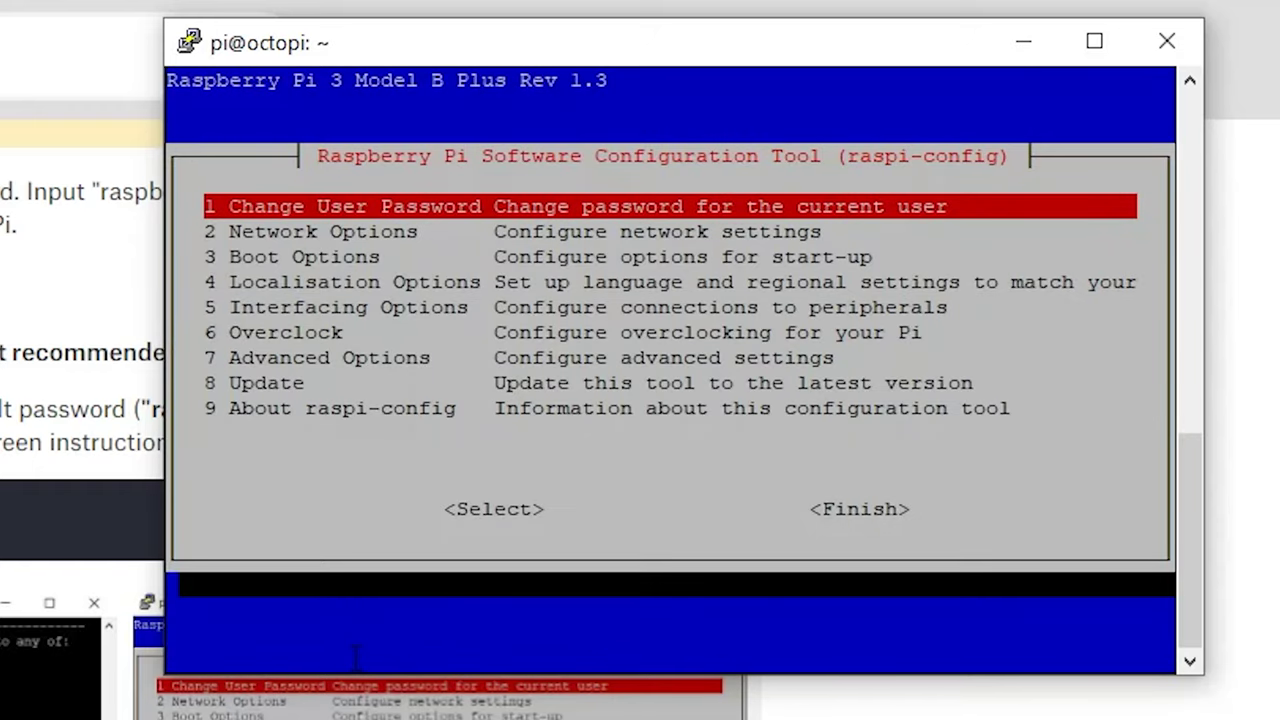
{"action": "key", "text": "Down"}
{"action": "key", "text": "Down"}
{"action": "key", "text": "Down"}
{"action": "key", "text": "Down"}
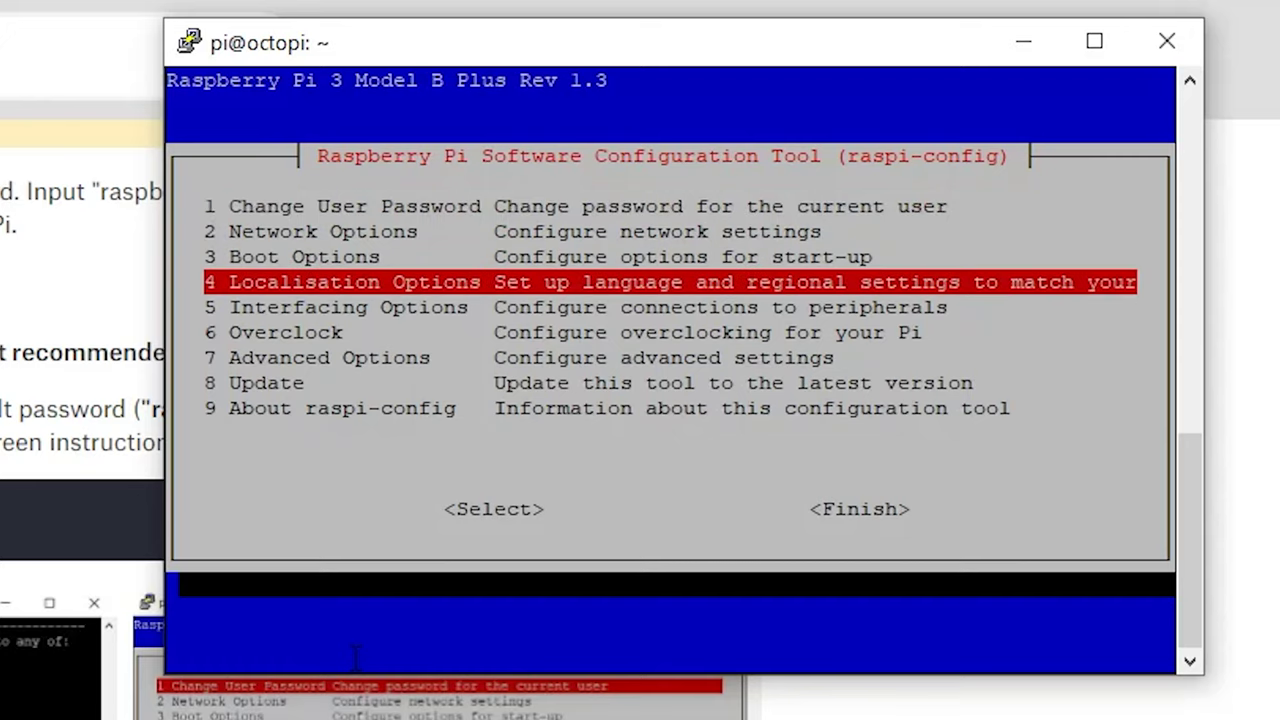
{"action": "key", "text": "Return"}
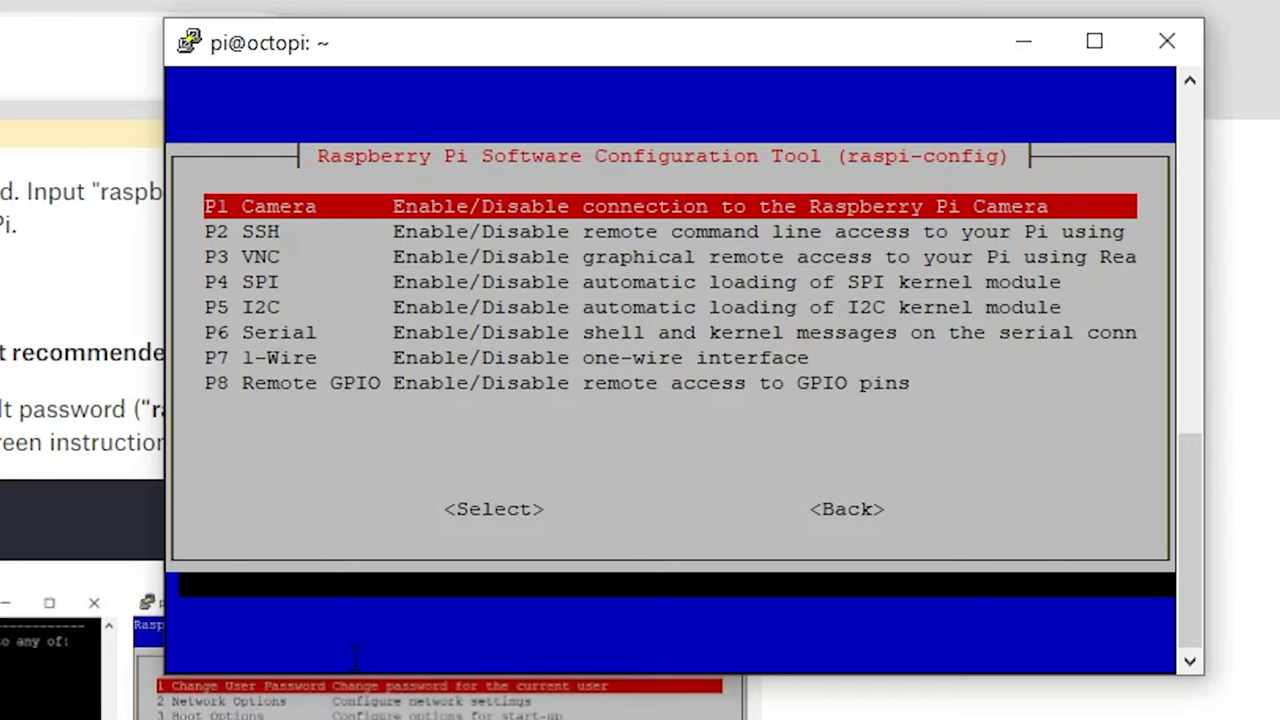
{"action": "key", "text": "Down"}
{"action": "key", "text": "Down"}
{"action": "key", "text": "Down"}
{"action": "key", "text": "Down"}
{"action": "key", "text": "Down"}
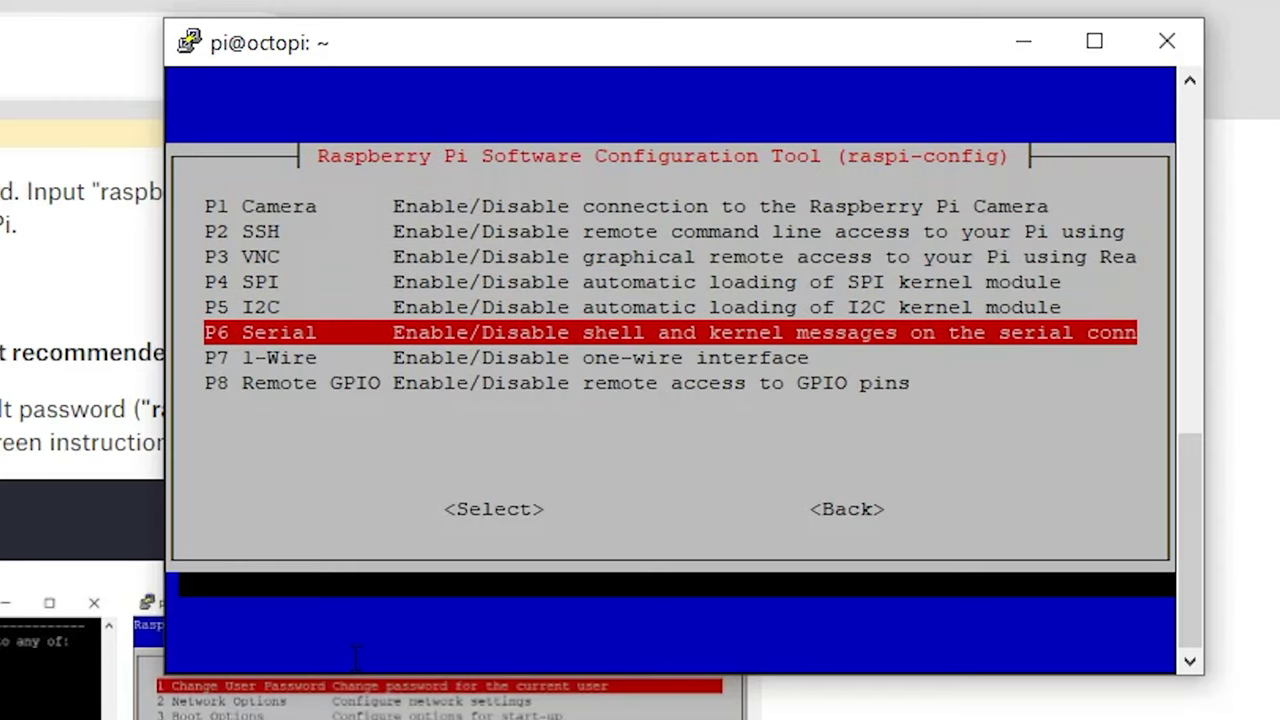
{"action": "key", "text": "Return"}
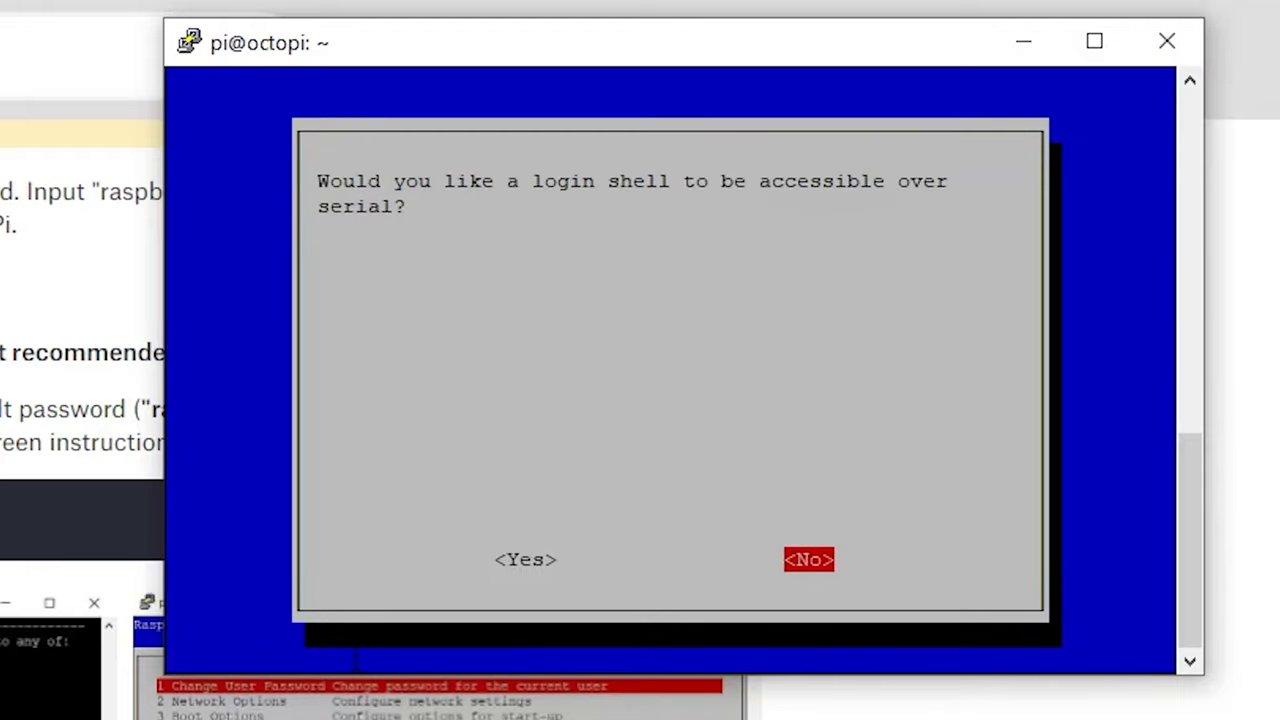
{"action": "key", "text": "Left"}
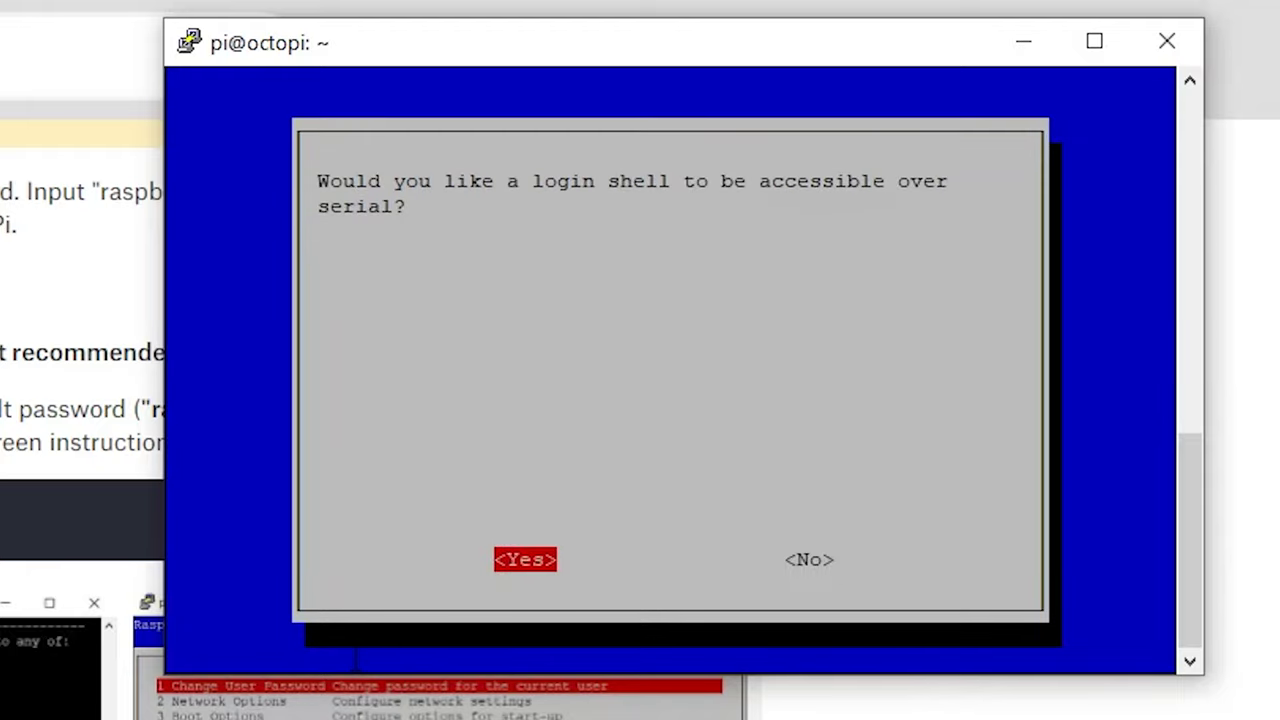
{"action": "key", "text": "Right"}
{"action": "key", "text": "Return"}
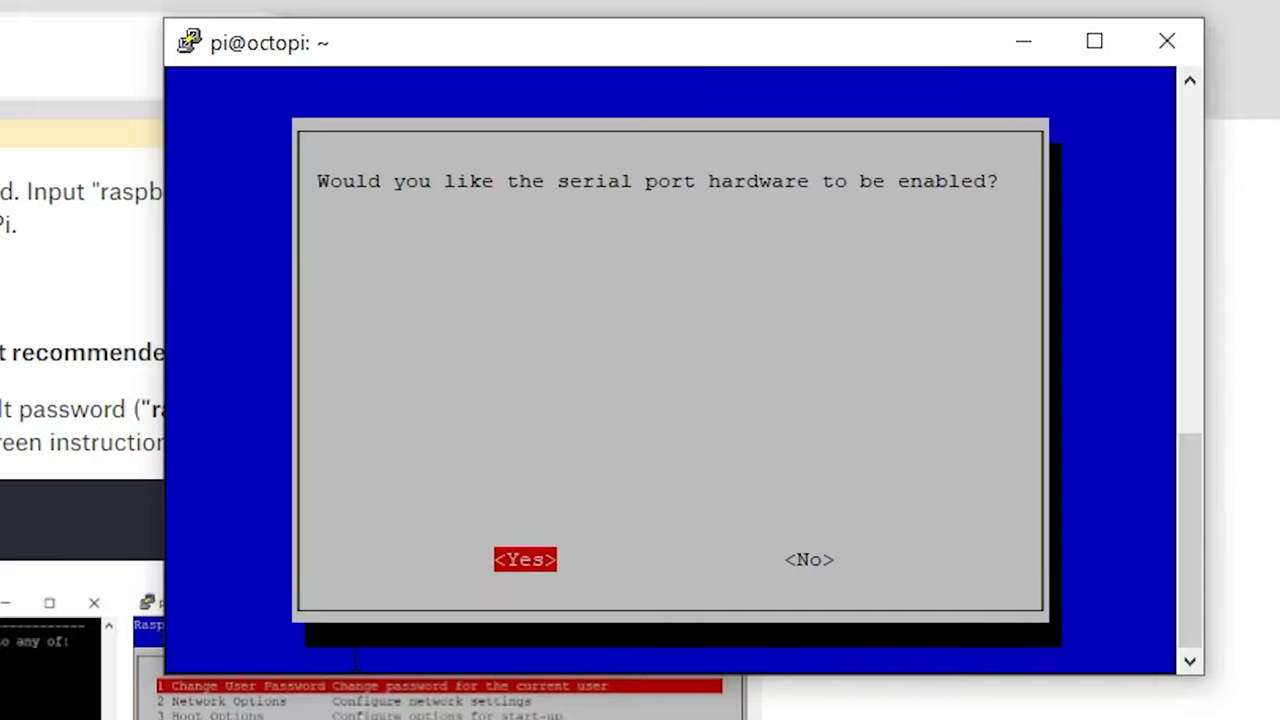
Step: Enable the serial port hardware, finish raspi-config, and restart the Pi with sudo reboot
{"action": "key", "text": "Return"}
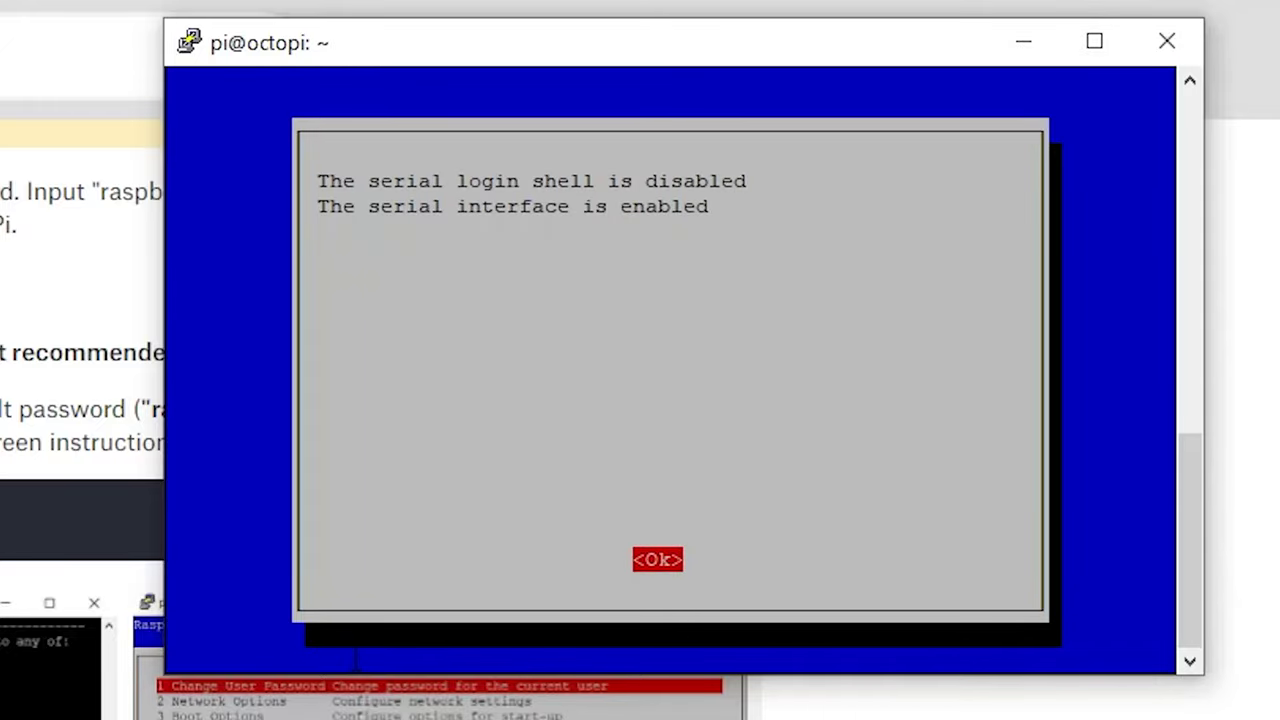
{"action": "key", "text": "Return"}
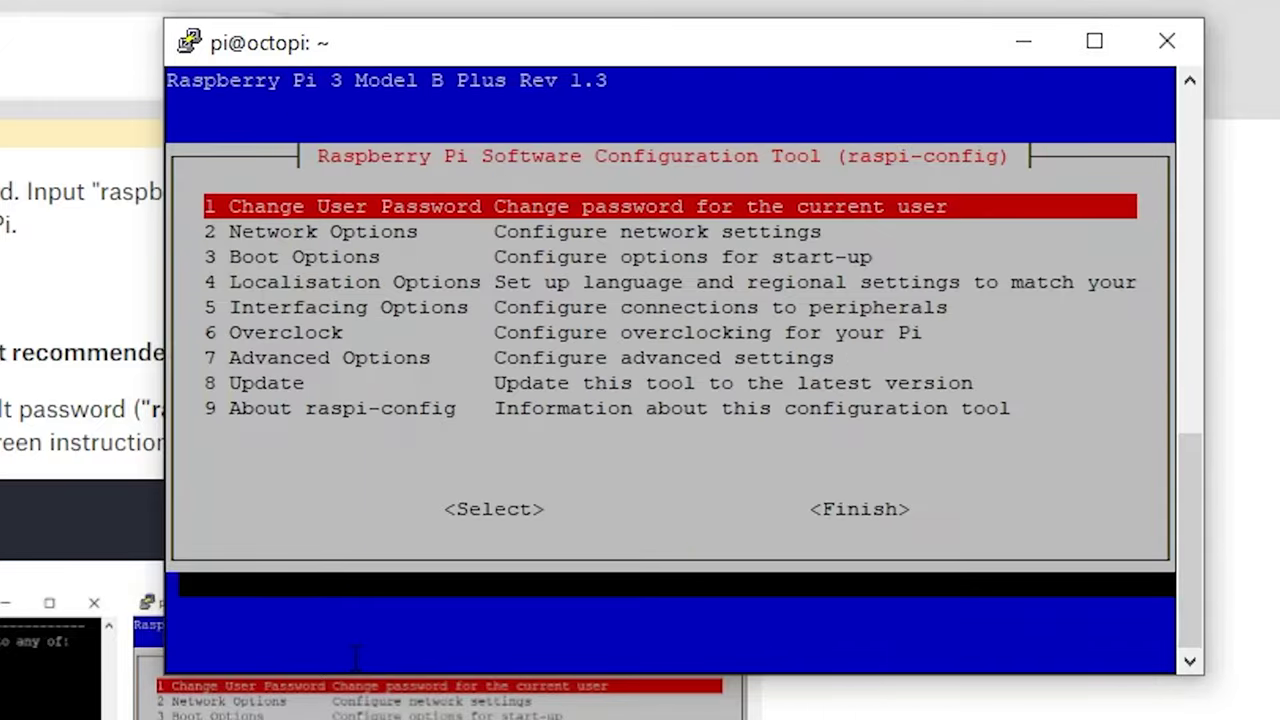
{"action": "key", "text": "Tab"}
{"action": "key", "text": "Tab"}
{"action": "key", "text": "Return"}
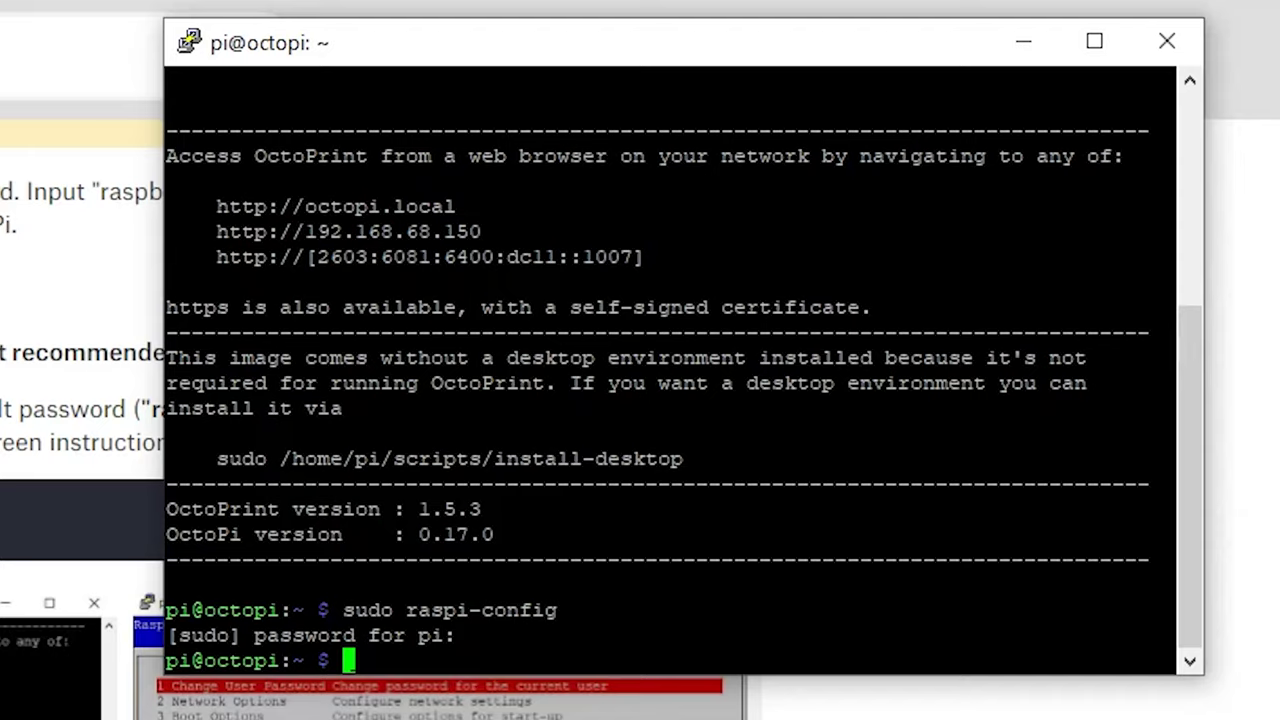
{"action": "type", "text": "sudo "}
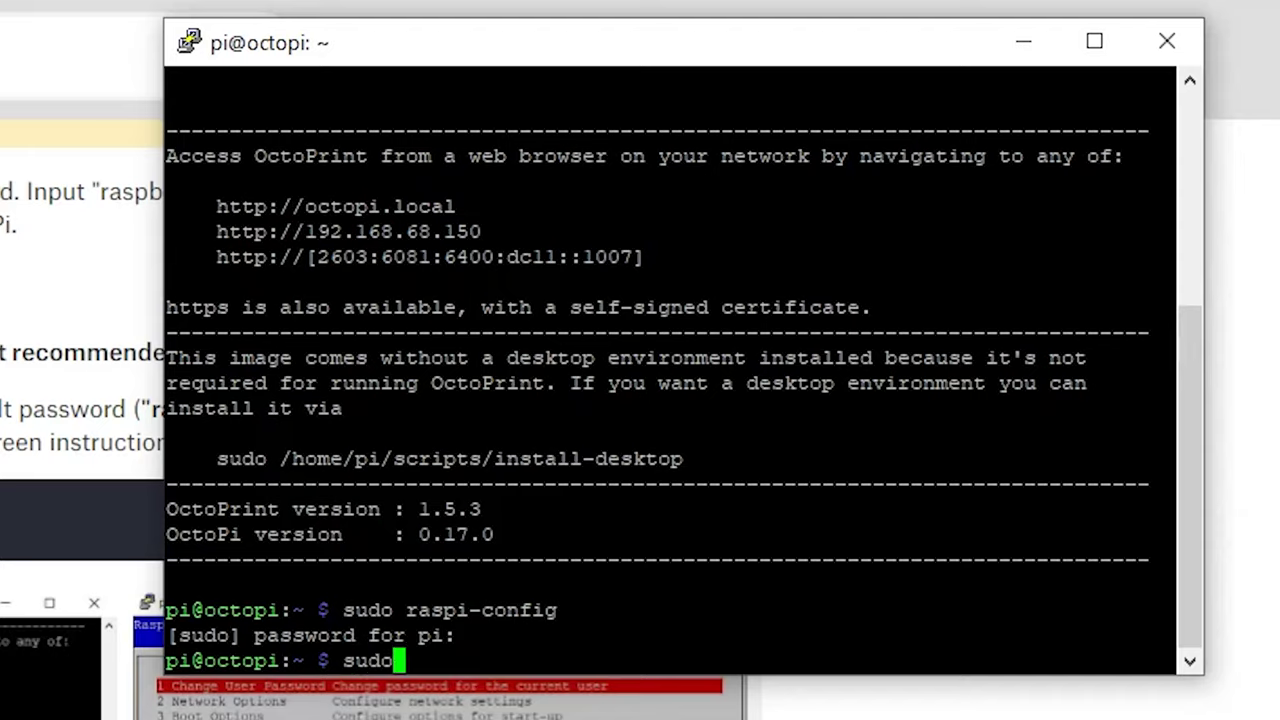
{"action": "type", "text": "reboot"}
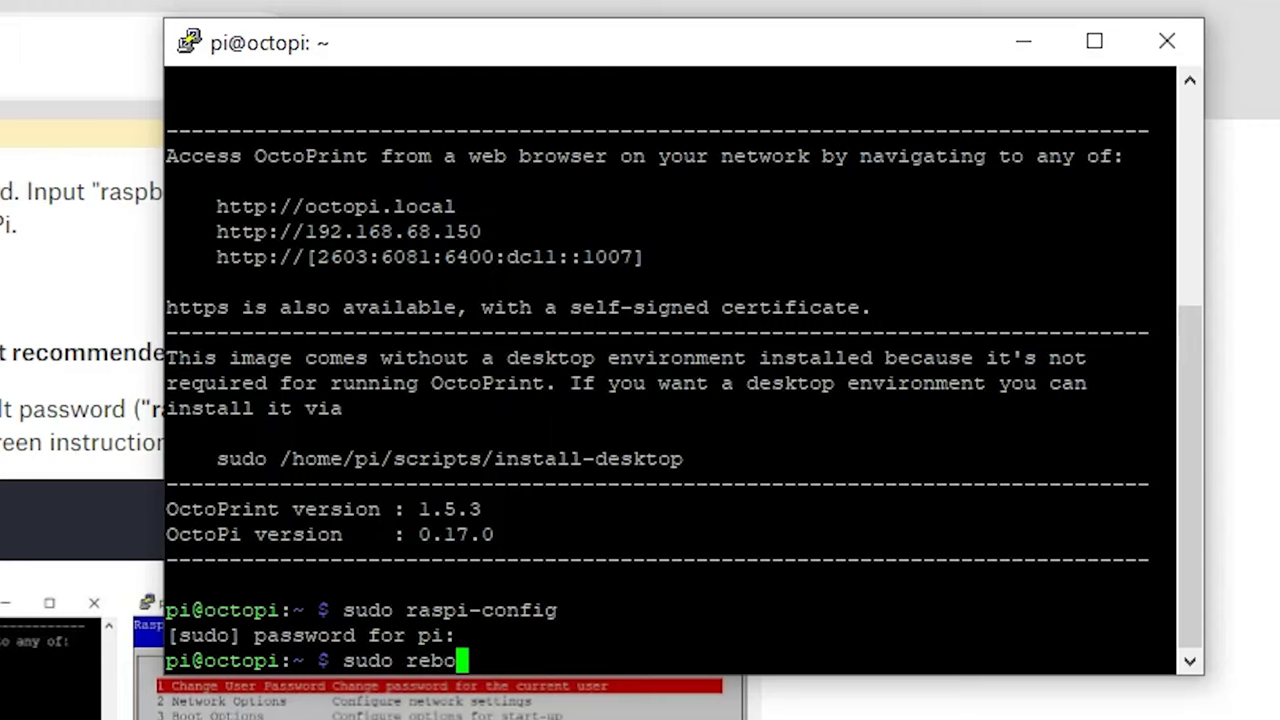
{"action": "key", "text": "Return"}
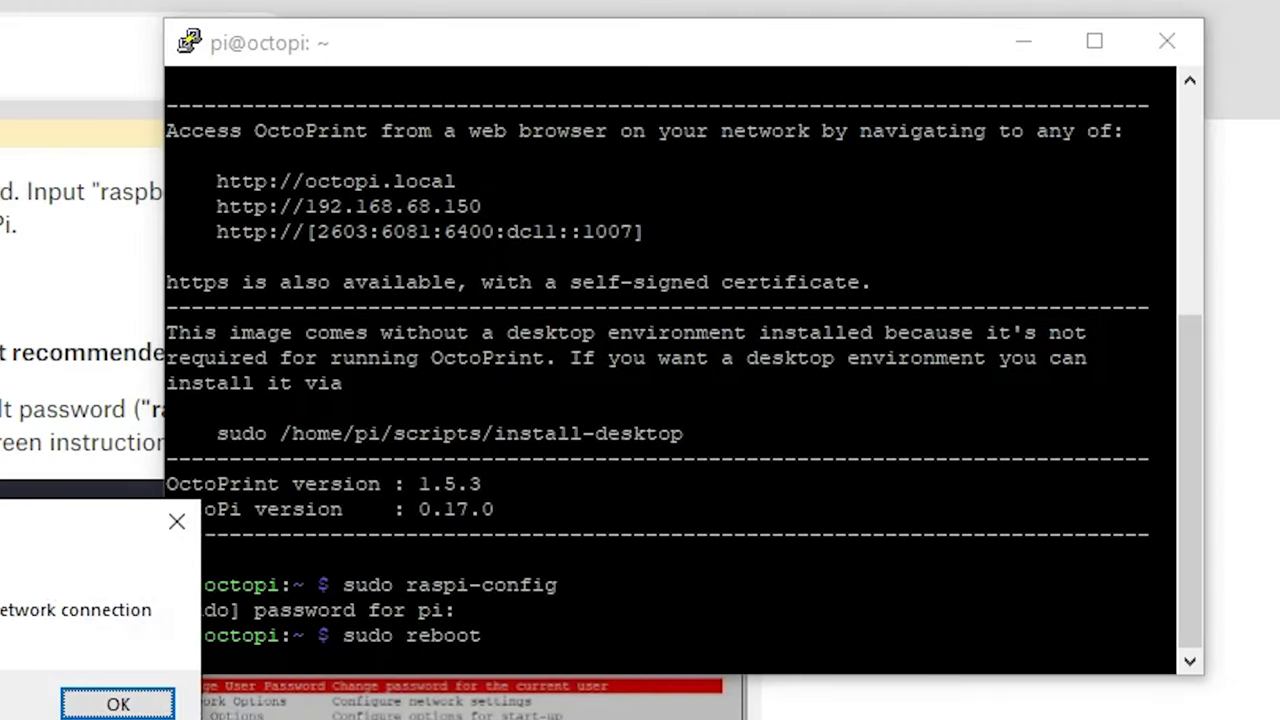
Step: Reconnect to OctoPrint and save Serial Connection settings listing dev/ttyAMA0 as an additional port
{"action": "left_click", "coordinate": [118, 705]}
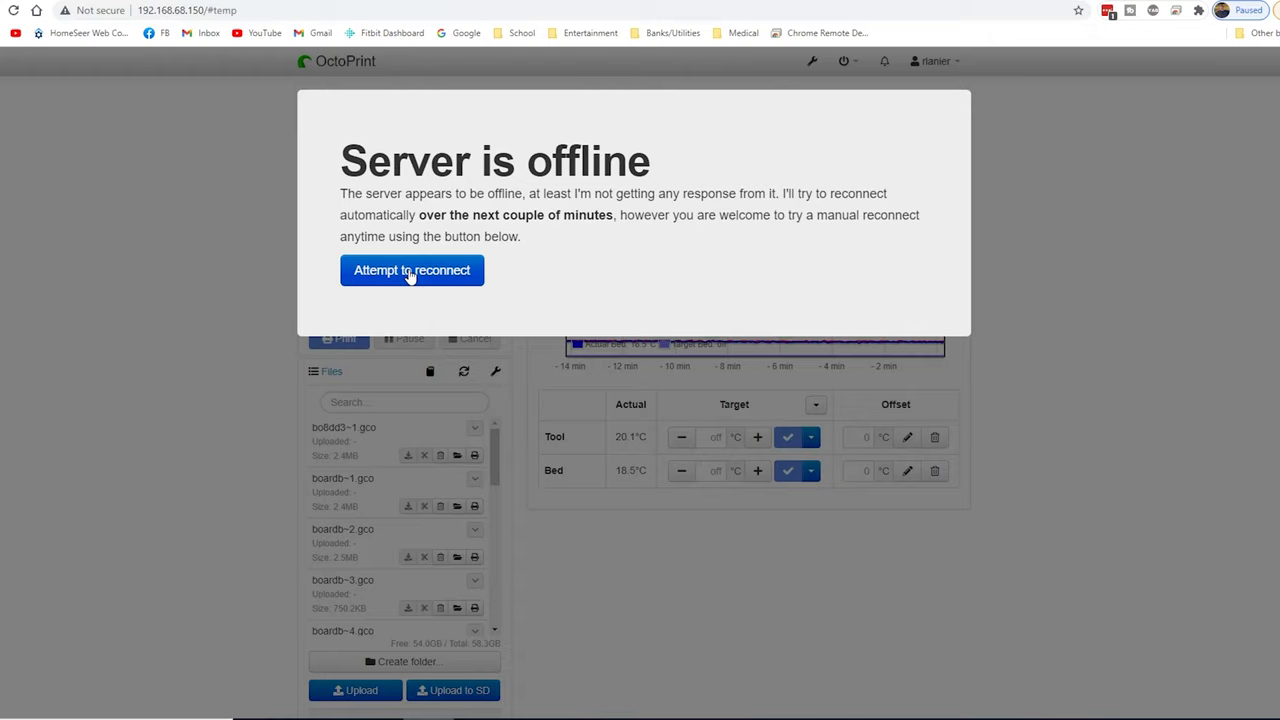
{"action": "left_click", "coordinate": [409, 272]}
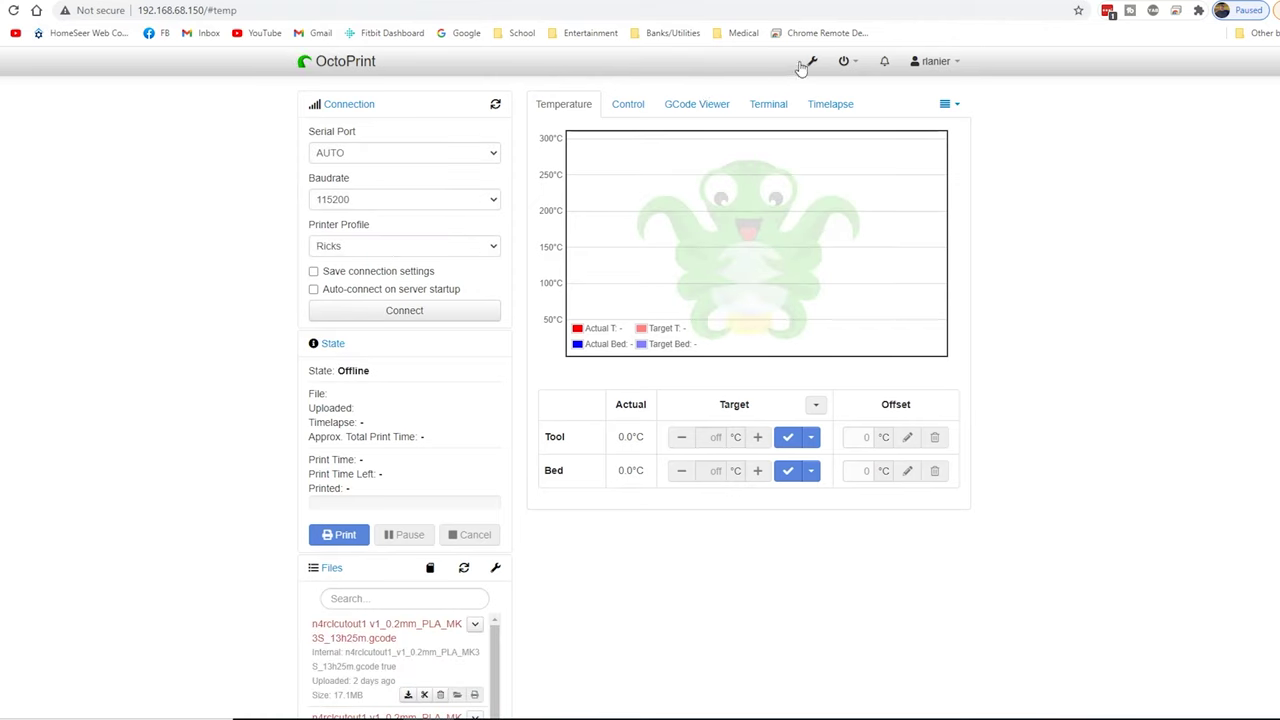
{"action": "left_click", "coordinate": [810, 62]}
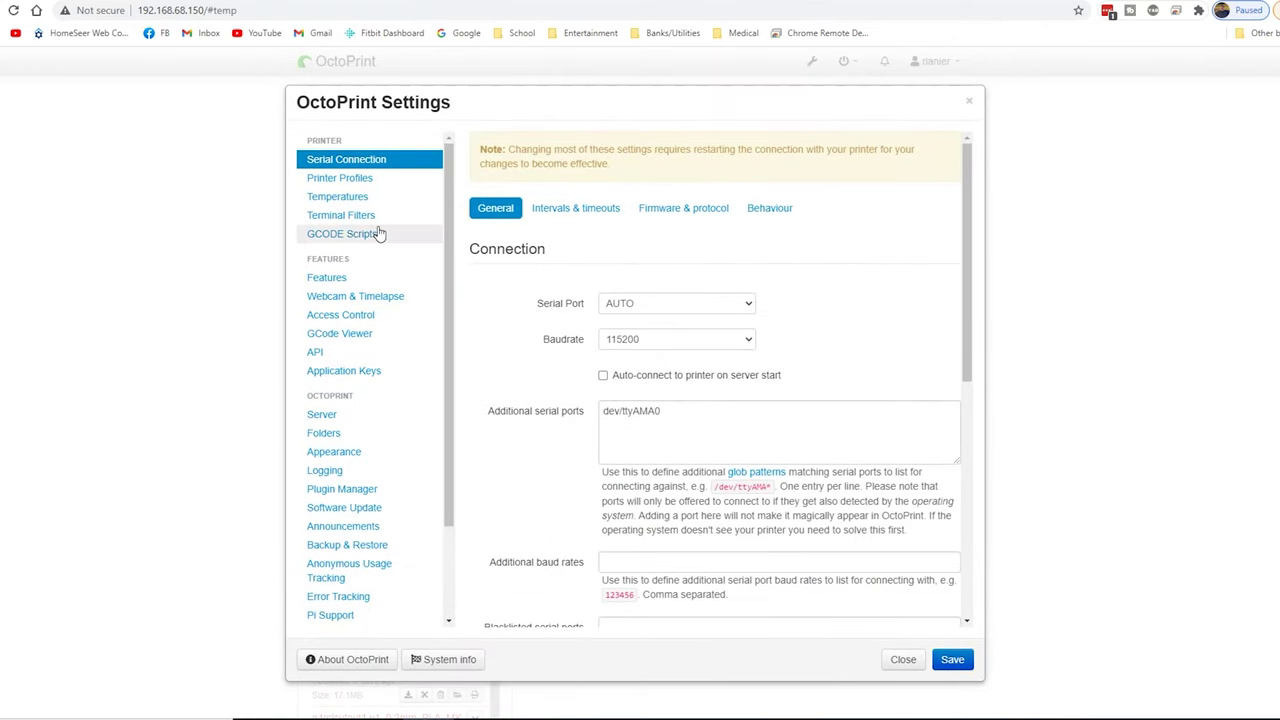
{"action": "left_click", "coordinate": [688, 305]}
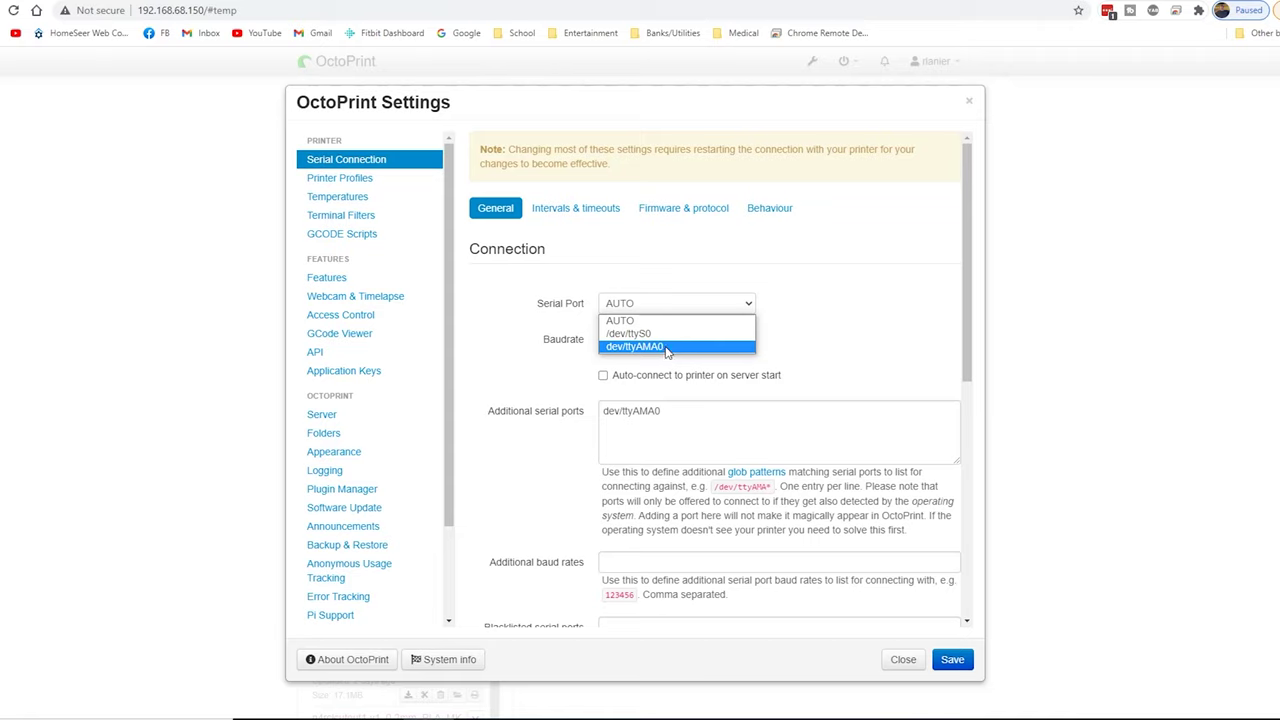
{"action": "left_click", "coordinate": [936, 327]}
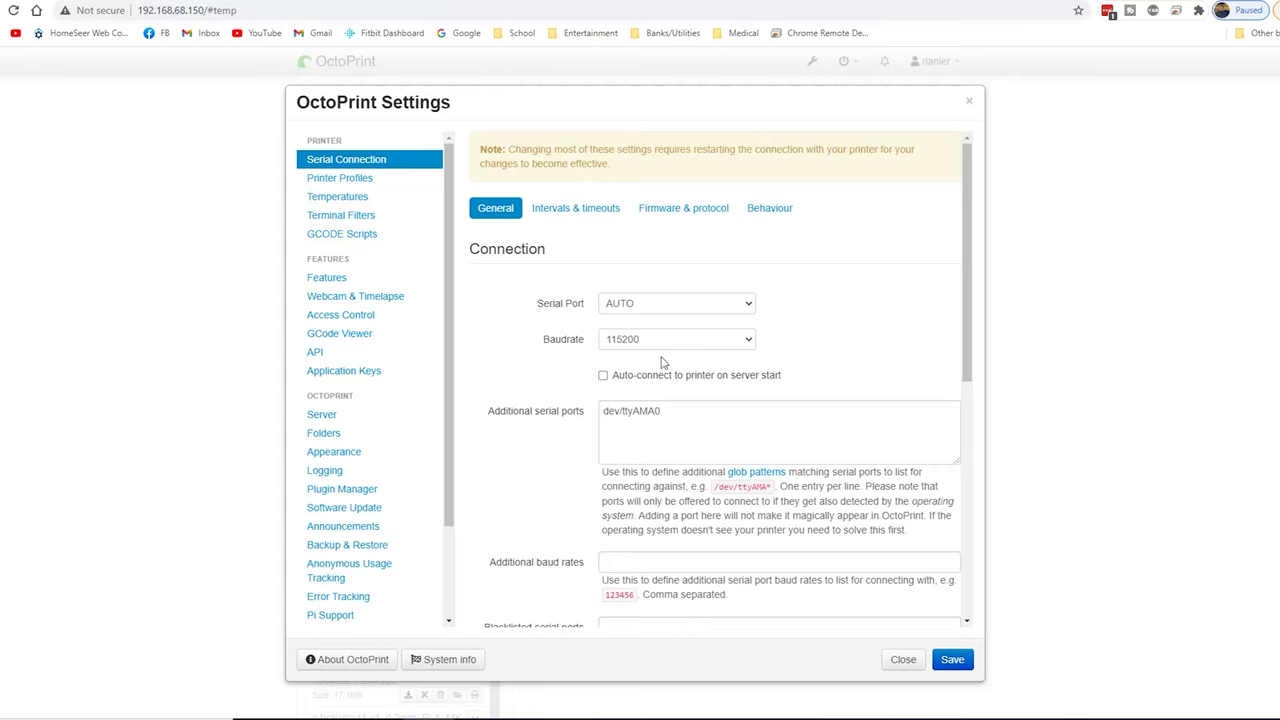
{"action": "left_click", "coordinate": [958, 661]}
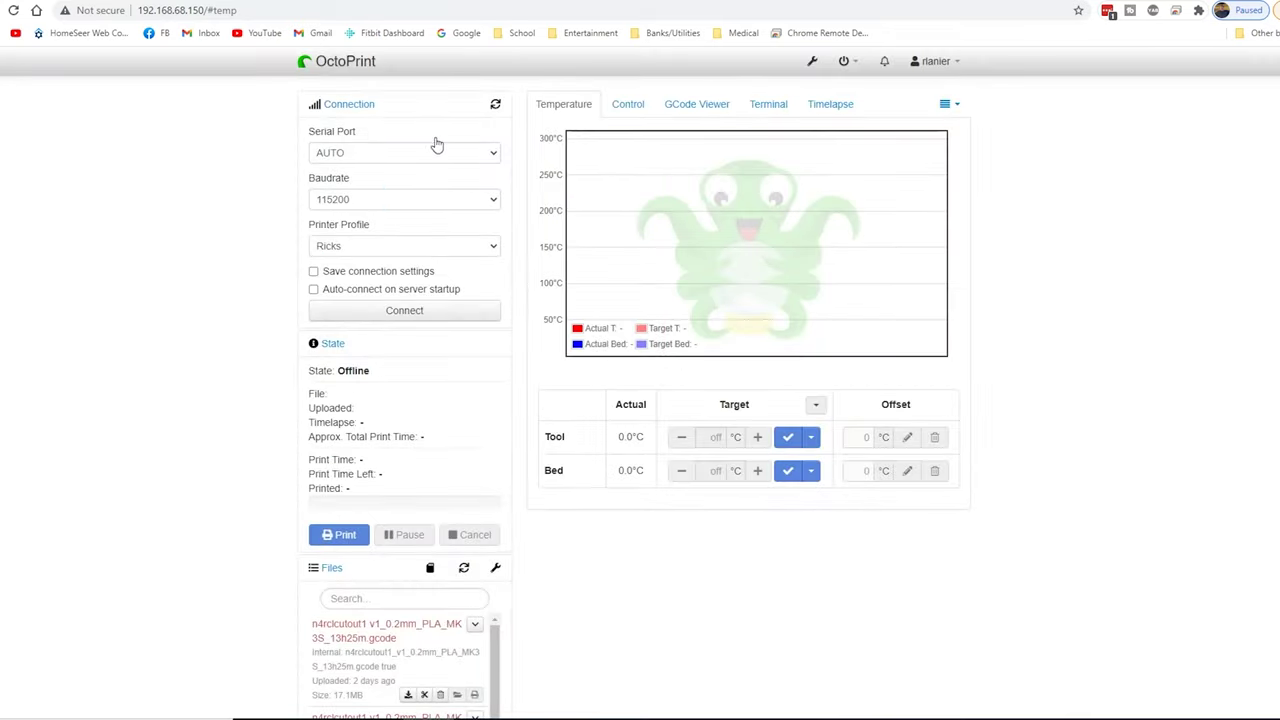
Step: Connect OctoPrint to the printer using serial port /dev/ttyAMA0
{"action": "left_click", "coordinate": [436, 151]}
{"action": "left_click", "coordinate": [399, 197]}
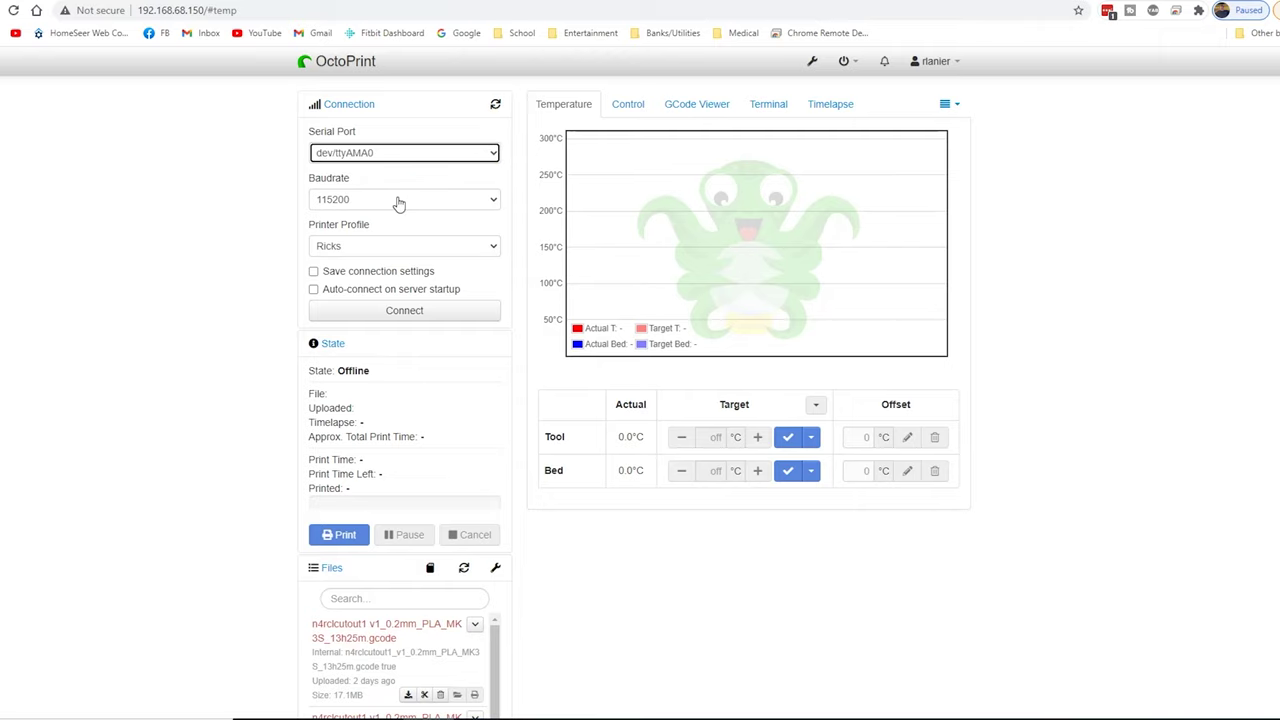
{"action": "left_click", "coordinate": [397, 316]}
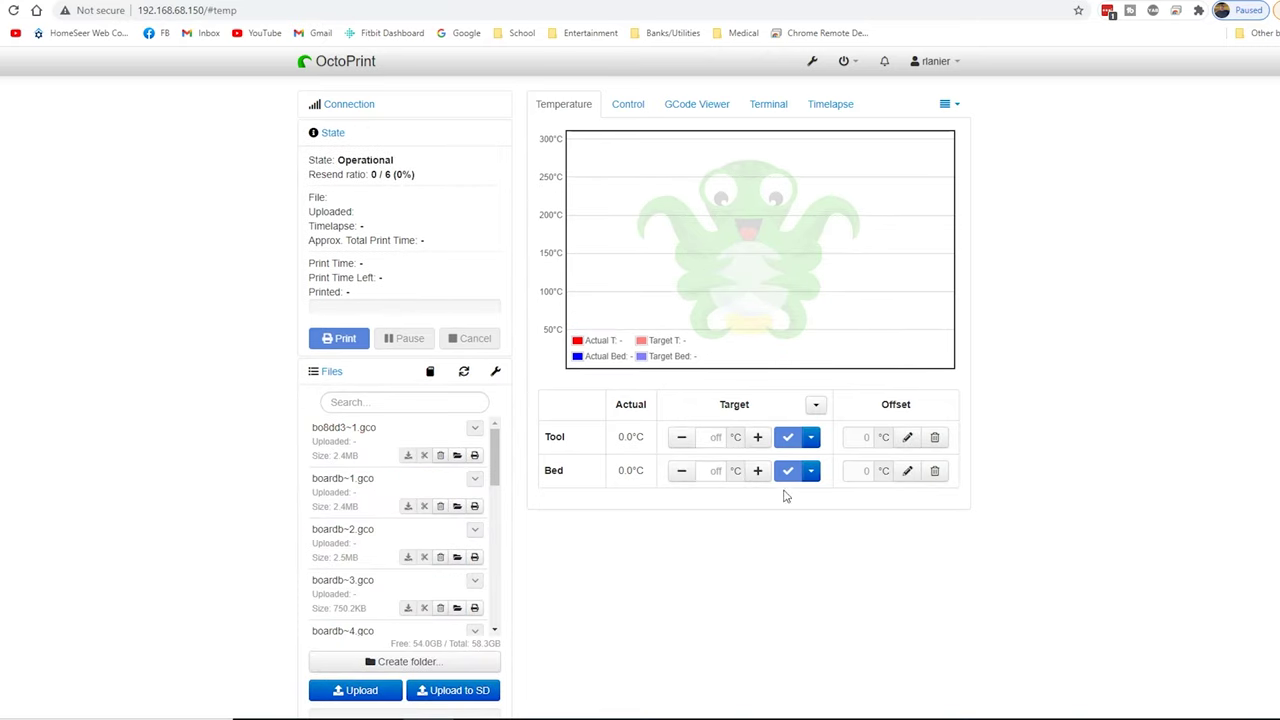
Step: Apply the PLA preset for tool (215°C) and bed (60°C), glancing at the Control view
{"action": "left_click", "coordinate": [811, 437]}
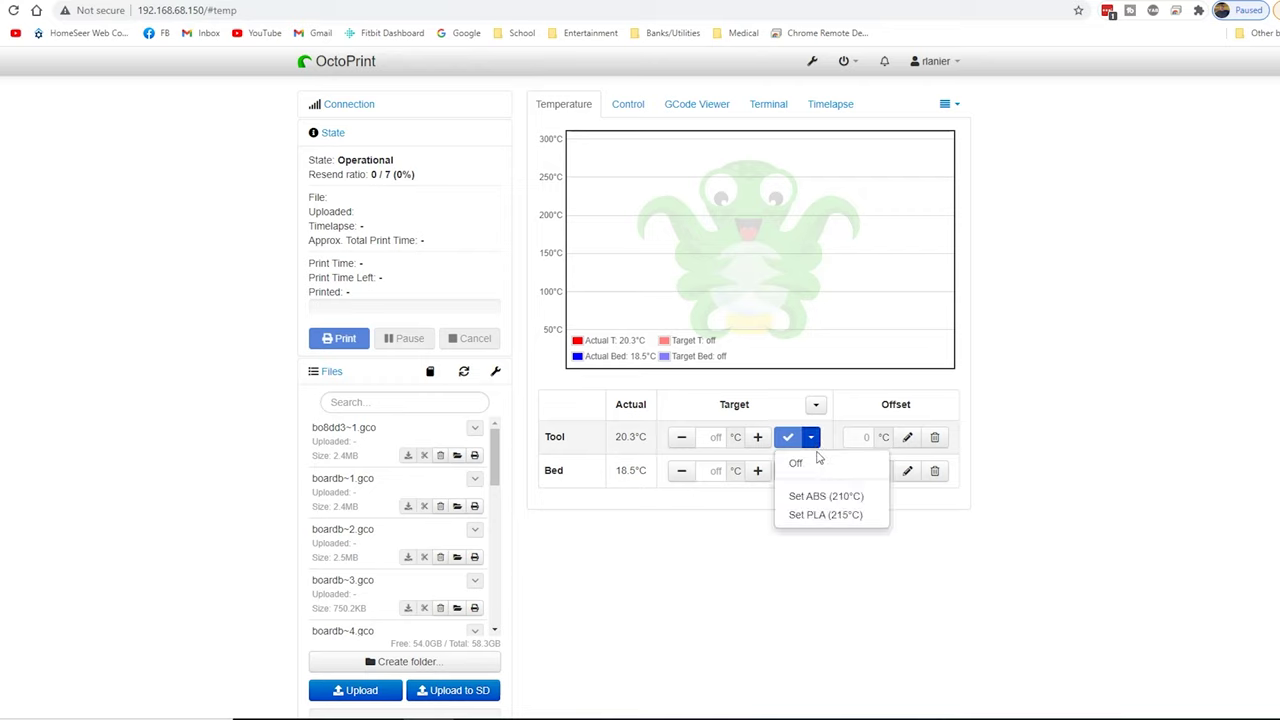
{"action": "left_click", "coordinate": [808, 515]}
{"action": "left_click", "coordinate": [811, 470]}
{"action": "left_click", "coordinate": [808, 548]}
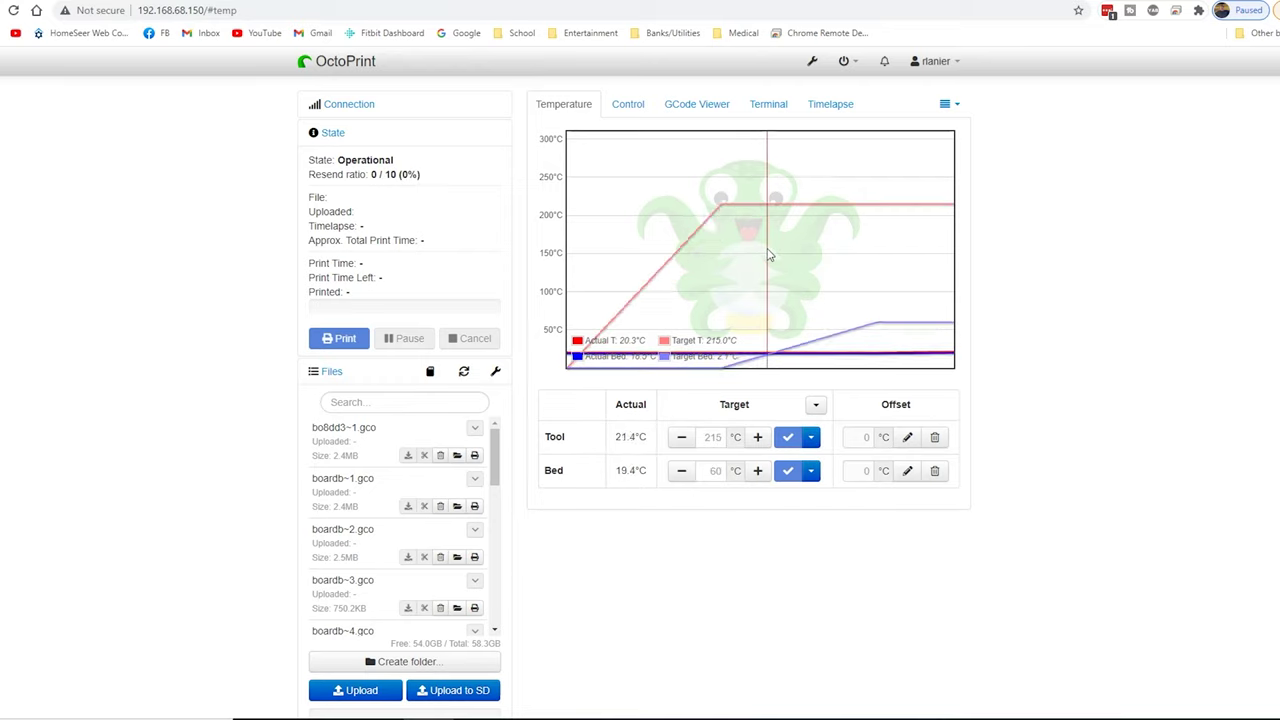
{"action": "left_click", "coordinate": [628, 106]}
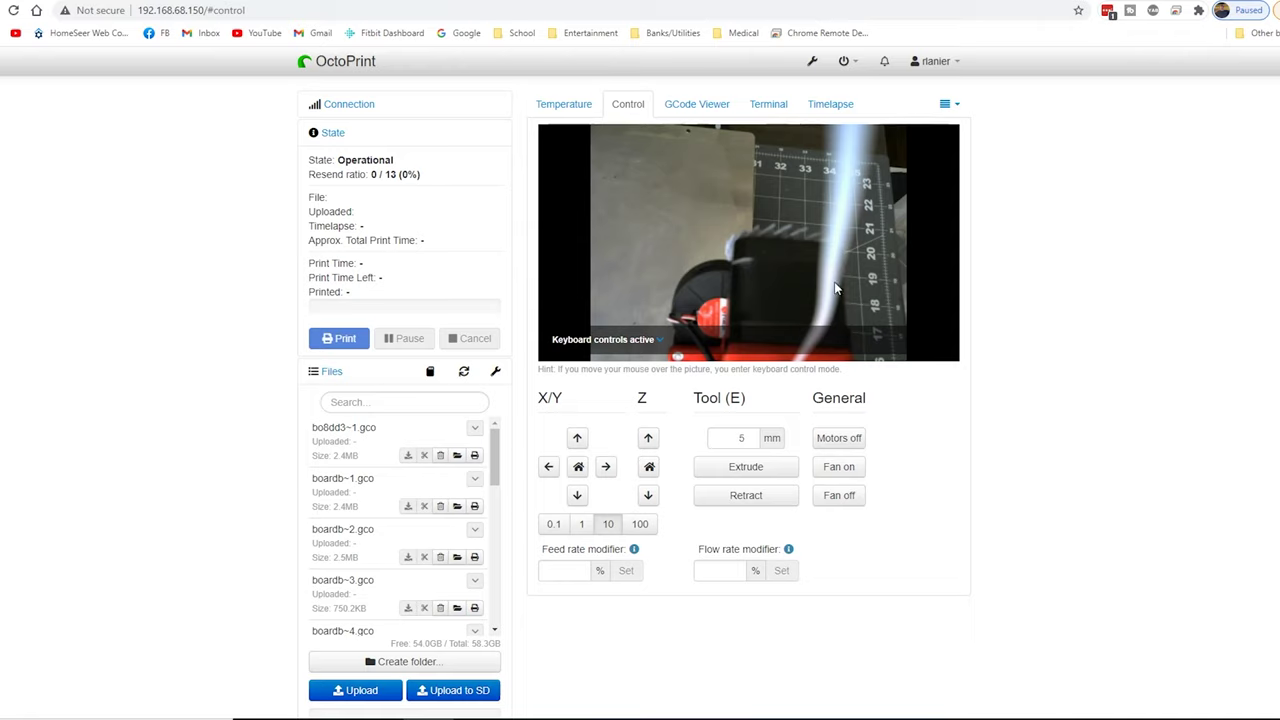
{"action": "left_click", "coordinate": [580, 108]}
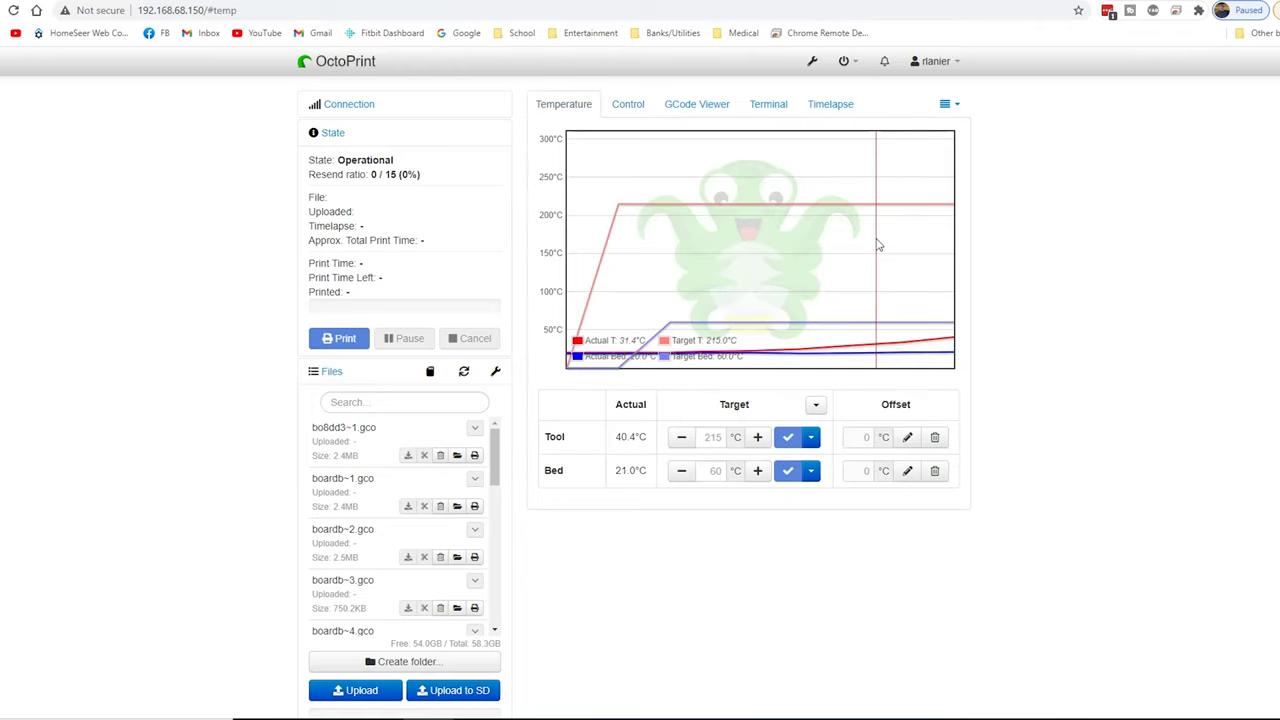